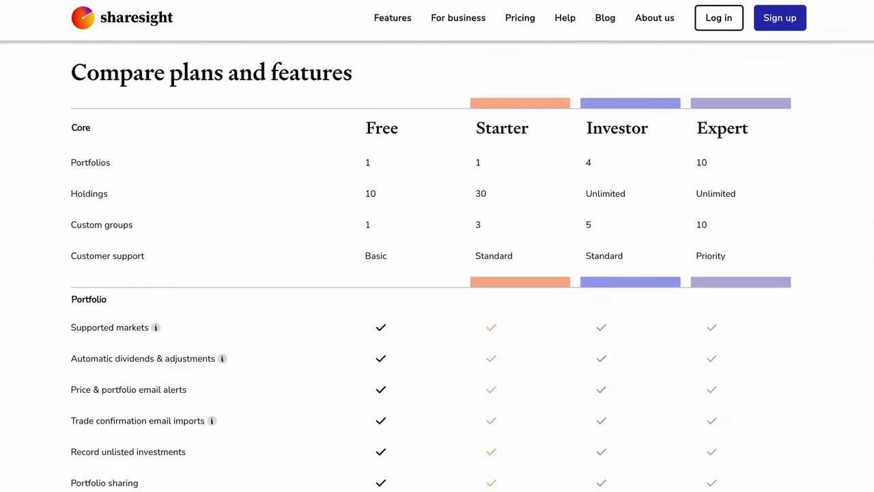
Examine the plan comparison table, including the portfolio and report features of each plan.
{"action": "scroll", "coordinate": [437, 246], "scroll_direction": "down", "scroll_amount": 3}
{"action": "scroll", "coordinate": [437, 246], "scroll_direction": "down", "scroll_amount": 5}
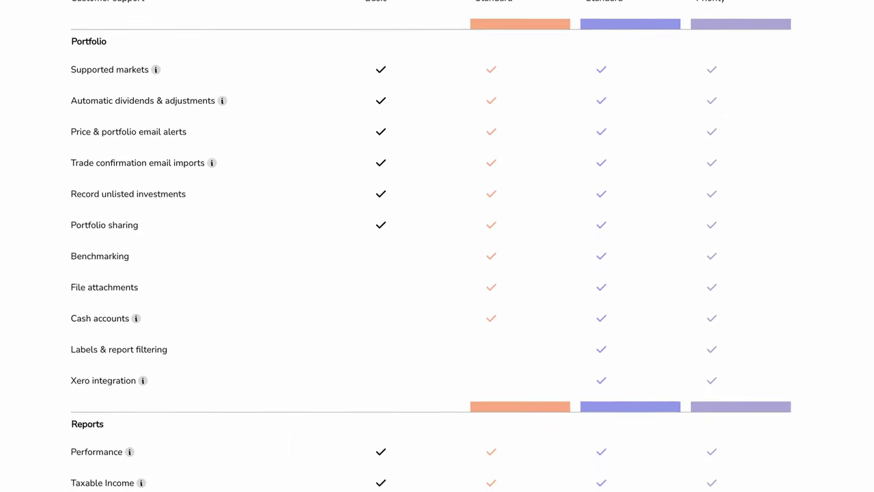
{"action": "scroll", "coordinate": [437, 246], "scroll_direction": "down", "scroll_amount": 4}
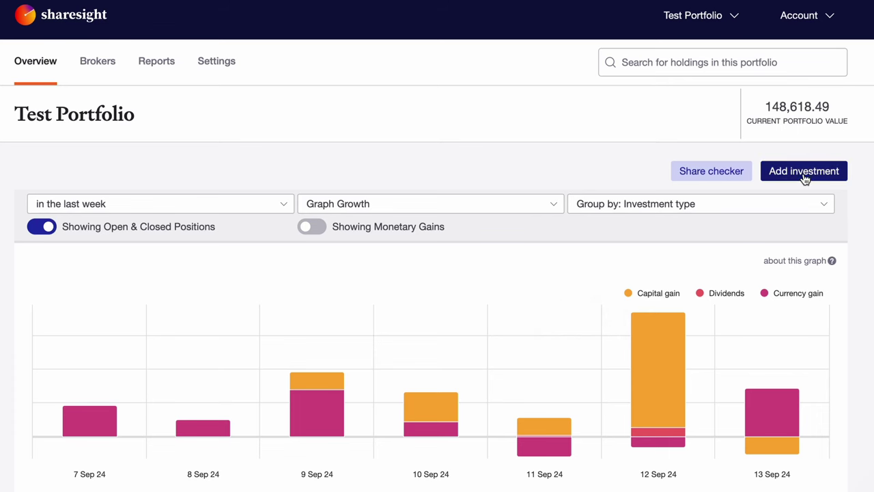
Start adding an investment to Test Portfolio by broker upload and choose a broker from the supported list.
{"action": "left_click", "coordinate": [804, 177]}
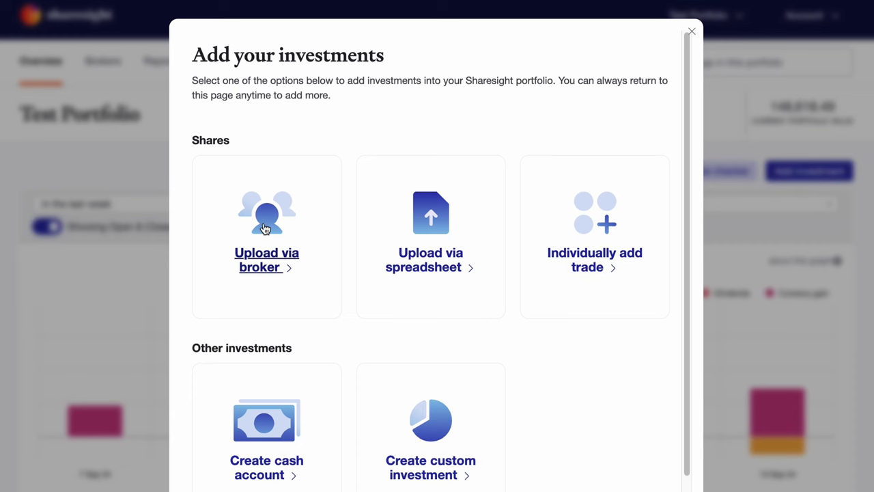
{"action": "left_click", "coordinate": [265, 260]}
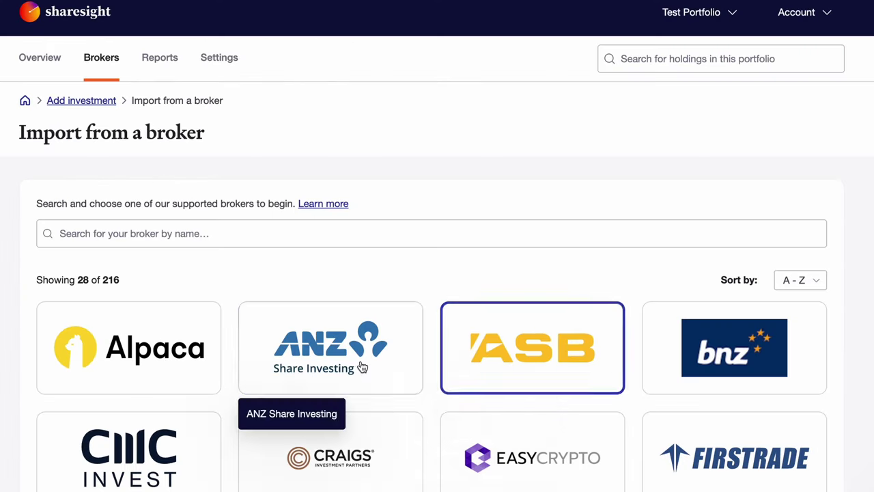
{"action": "scroll", "coordinate": [509, 454], "scroll_direction": "down", "scroll_amount": 7}
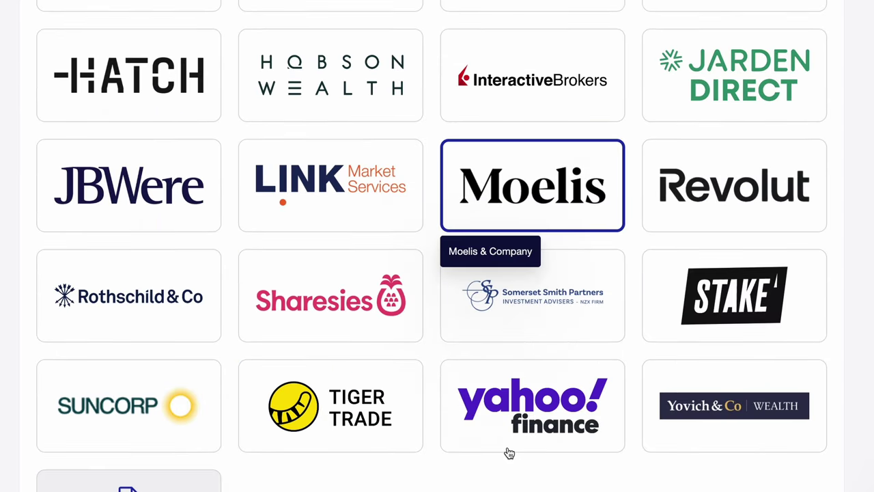
{"action": "left_click", "coordinate": [345, 313]}
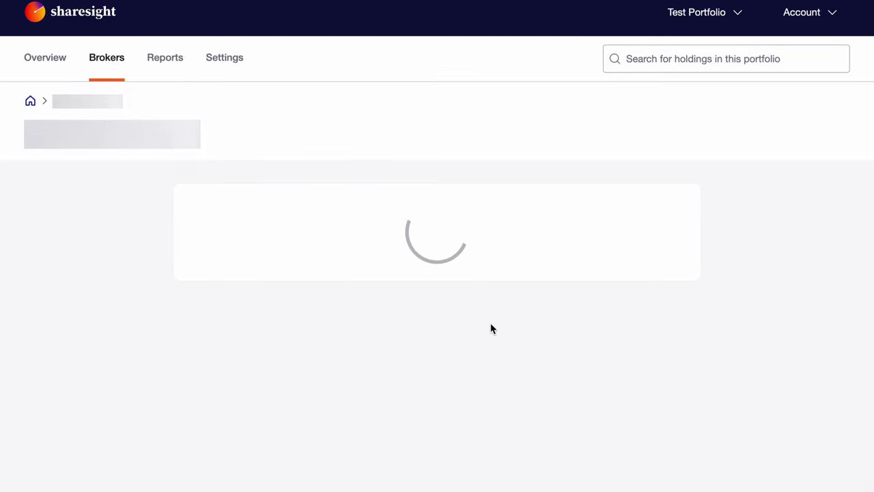
Review the ASB Securities trading-history instructions, spreadsheet templates and upload options.
{"action": "scroll", "coordinate": [492, 327], "scroll_direction": "down", "scroll_amount": 2}
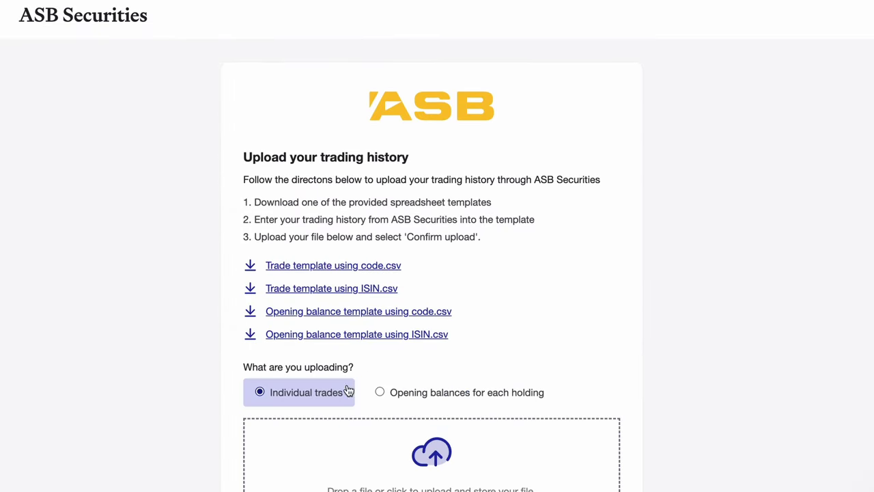
{"action": "scroll", "coordinate": [403, 410], "scroll_direction": "down", "scroll_amount": 2}
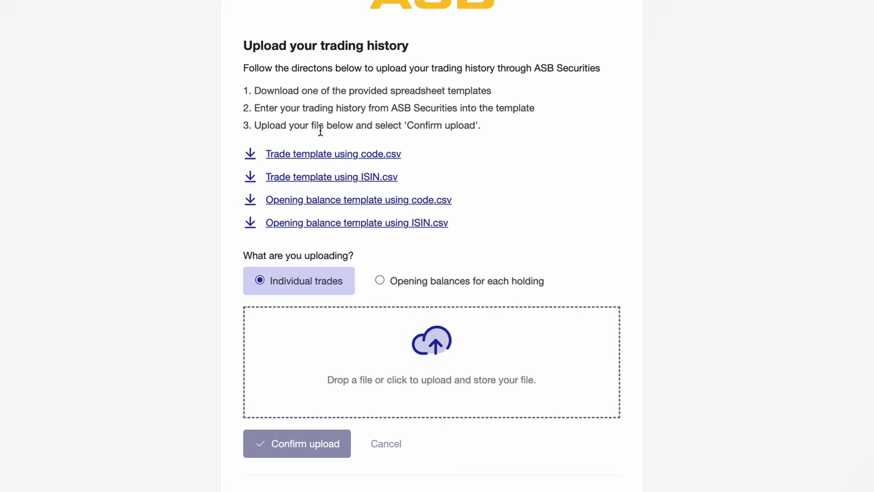
{"action": "scroll", "coordinate": [339, 136], "scroll_direction": "down", "scroll_amount": 3}
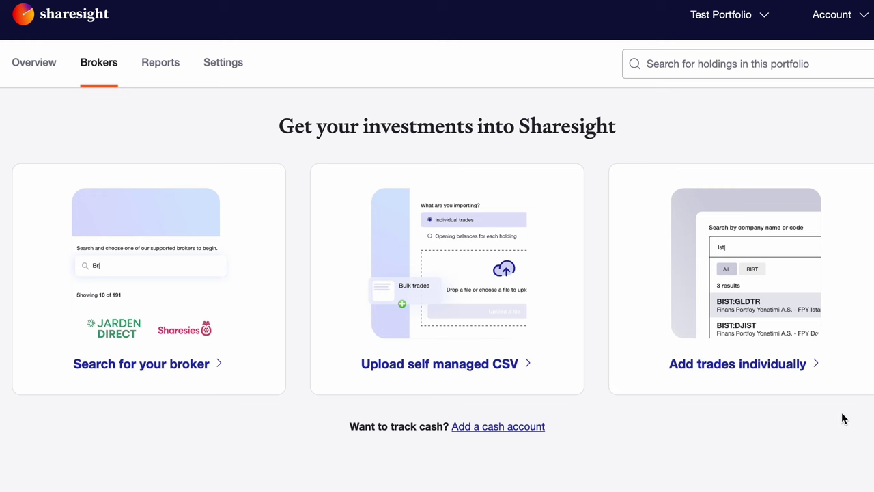
Open the self-managed CSV import and look over its page.
{"action": "left_click", "coordinate": [503, 364]}
{"action": "scroll", "coordinate": [503, 364], "scroll_direction": "down", "scroll_amount": 2}
Start adding an individual trade, search for "bitcoin" and choose CRYPTO:BTC as the holding.
{"action": "left_click", "coordinate": [703, 312]}
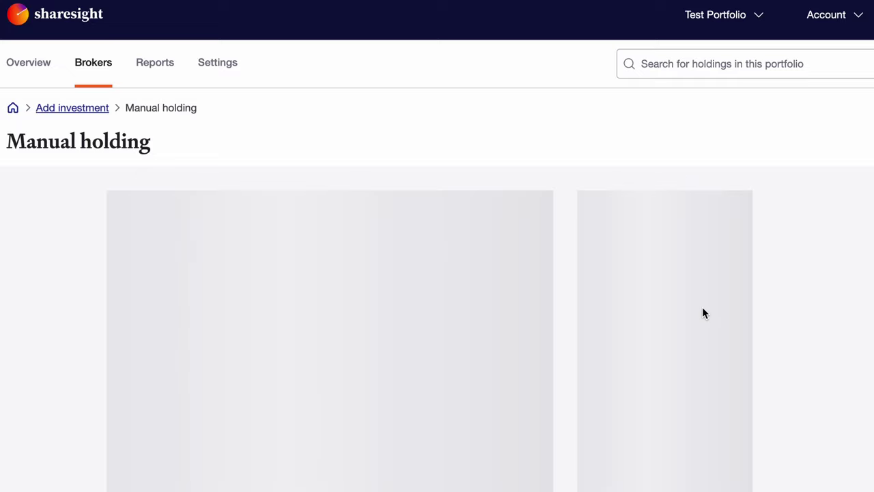
{"action": "scroll", "coordinate": [703, 313], "scroll_direction": "down", "scroll_amount": 2}
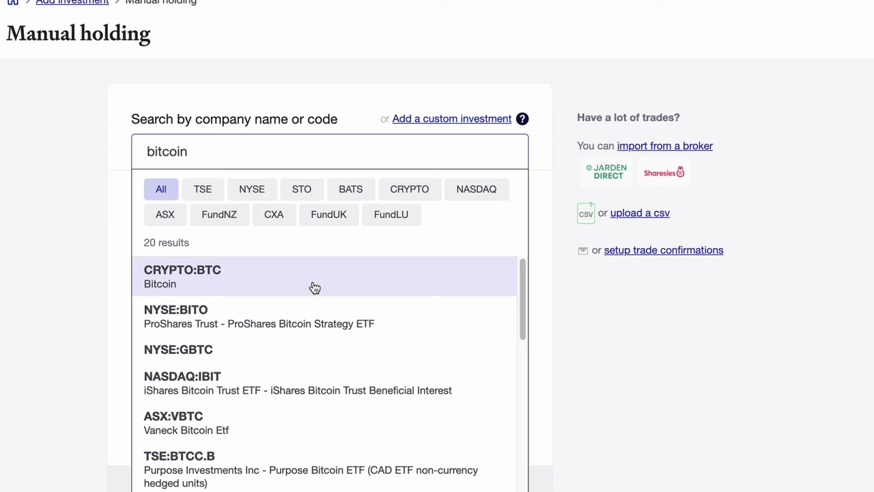
{"action": "left_click", "coordinate": [312, 287]}
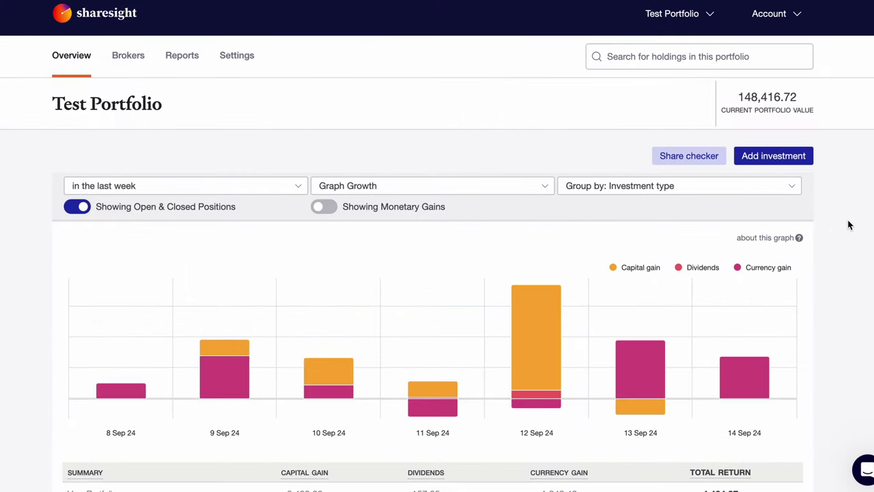
Examine the date ranges and graph types available for the Test Portfolio overview chart.
{"action": "scroll", "coordinate": [849, 225], "scroll_direction": "down", "scroll_amount": 2}
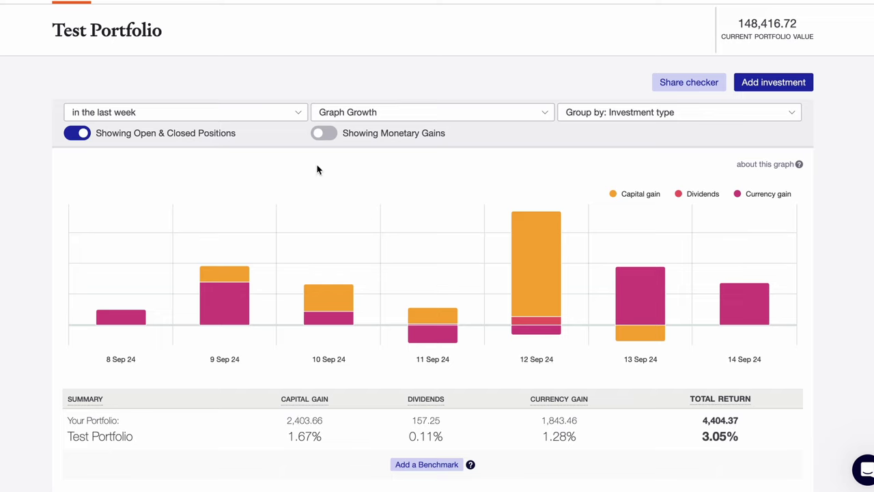
{"action": "left_click", "coordinate": [273, 115]}
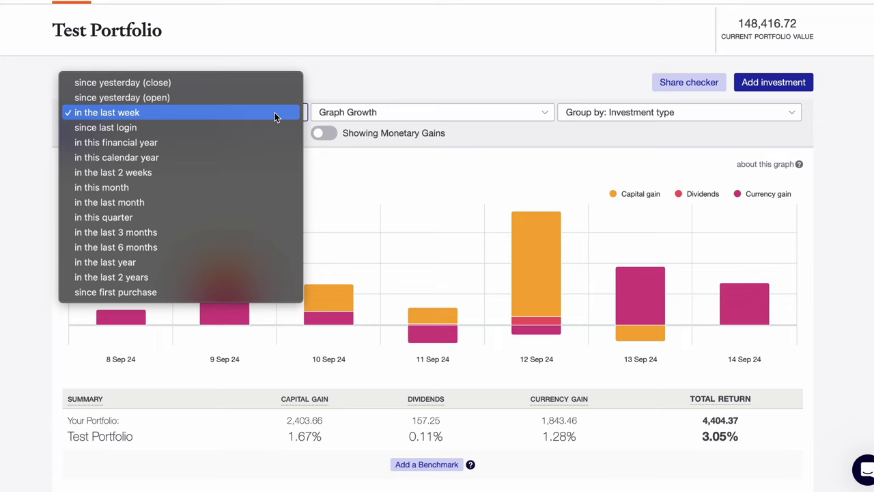
{"action": "left_click", "coordinate": [364, 82]}
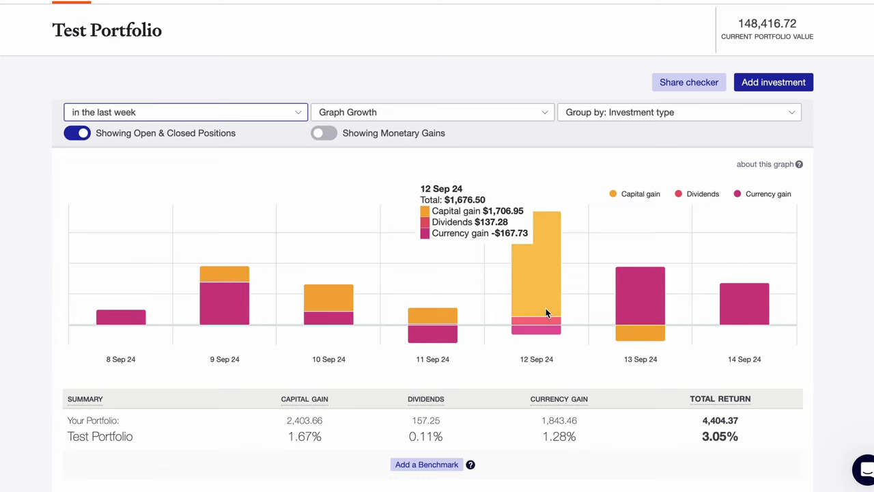
{"action": "left_click", "coordinate": [498, 116]}
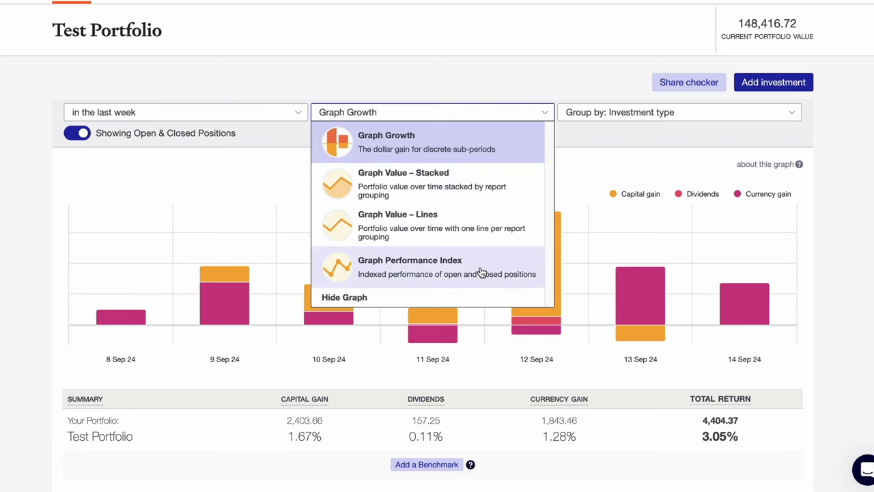
{"action": "left_click", "coordinate": [466, 95]}
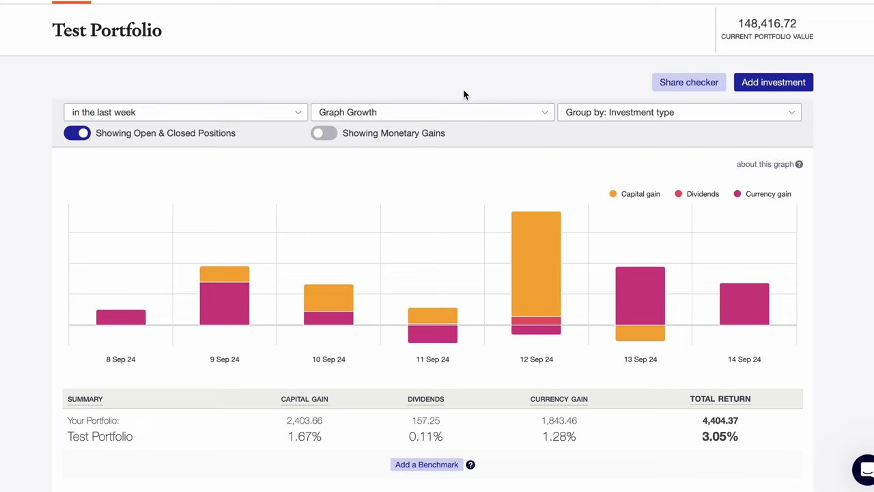
Add ASX:F100 Betashares Ftse 100 Etf as the portfolio's benchmark, searching for "f100", and check it in the summary.
{"action": "left_click", "coordinate": [448, 466]}
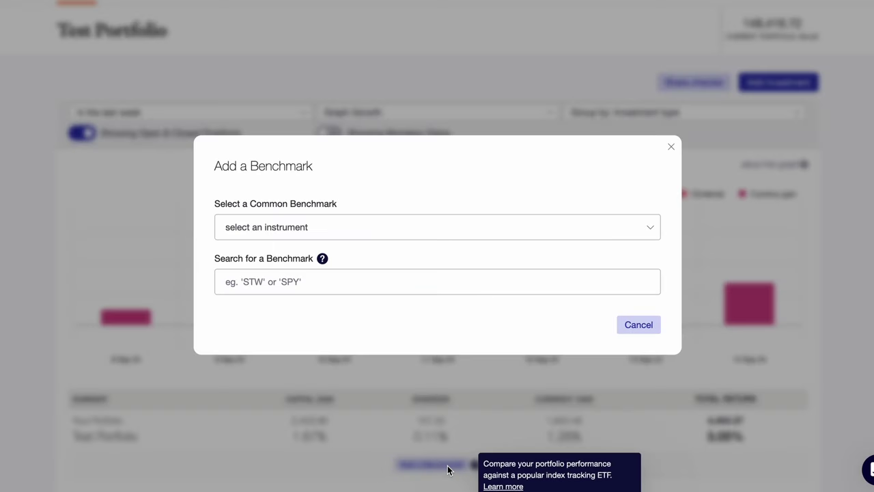
{"action": "left_click", "coordinate": [402, 231]}
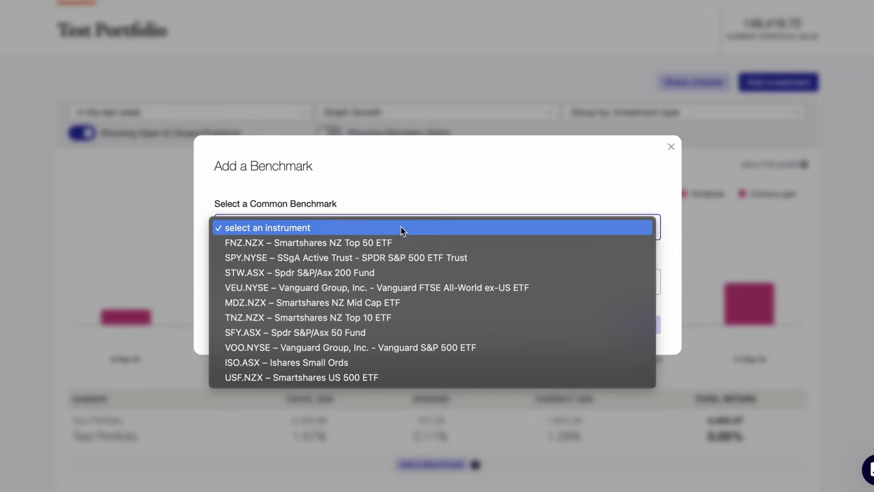
{"action": "left_click", "coordinate": [402, 230]}
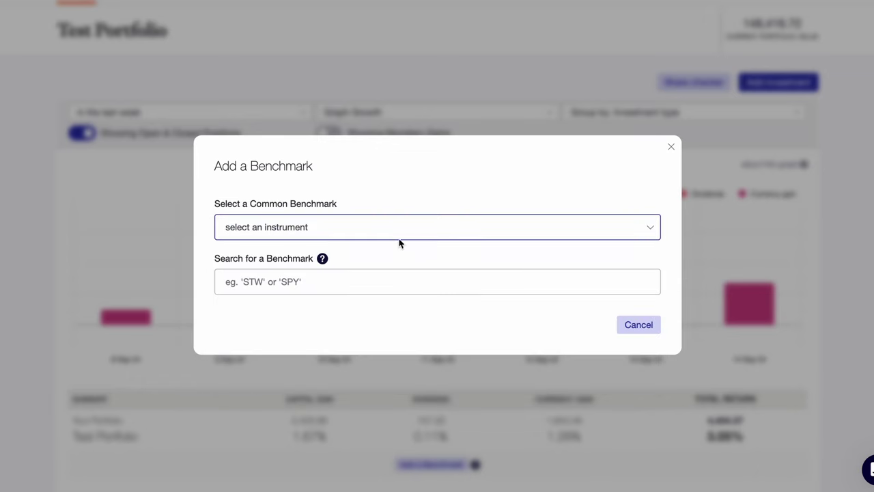
{"action": "left_click", "coordinate": [401, 276]}
{"action": "type", "text": "f100"}
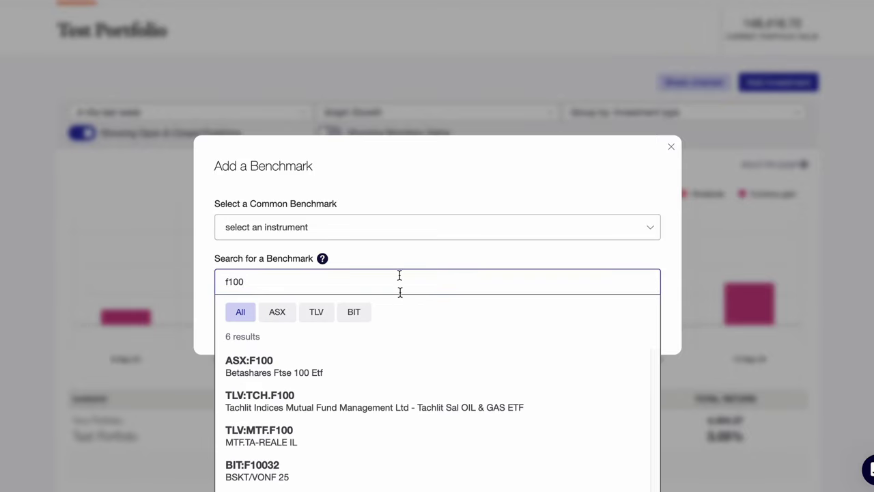
{"action": "left_click", "coordinate": [386, 378]}
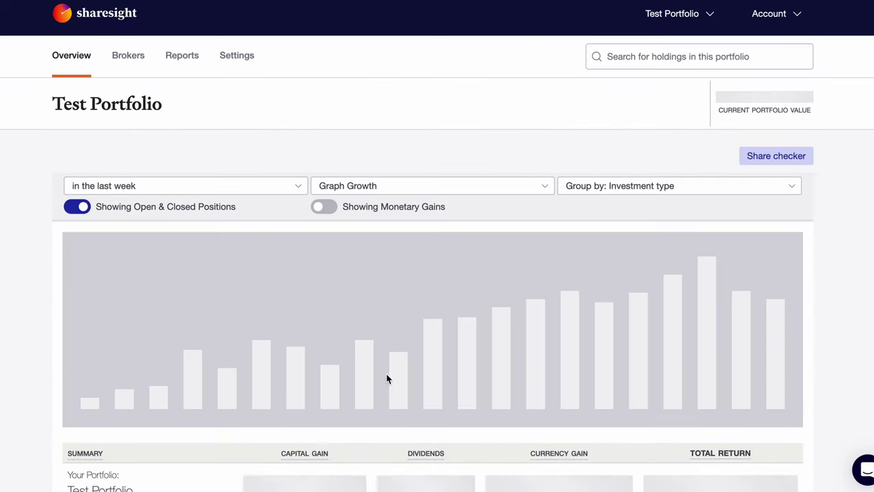
{"action": "scroll", "coordinate": [387, 378], "scroll_direction": "down", "scroll_amount": 2}
{"action": "scroll", "coordinate": [386, 378], "scroll_direction": "down", "scroll_amount": 1}
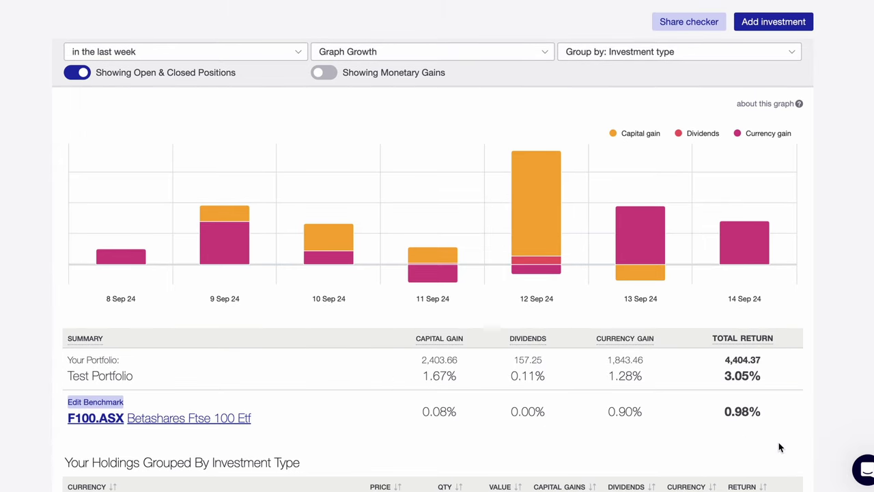
Review the holdings listed by investment type and the other grouping options available for them.
{"action": "scroll", "coordinate": [795, 389], "scroll_direction": "down", "scroll_amount": 5}
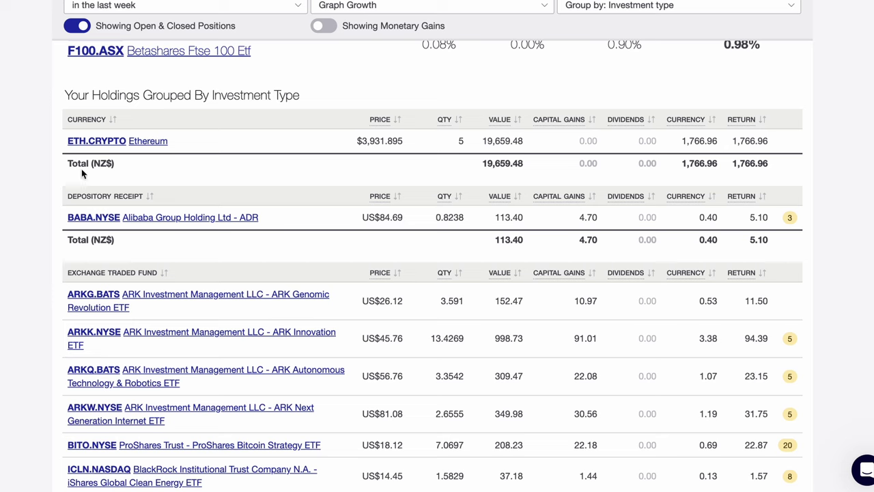
{"action": "scroll", "coordinate": [129, 290], "scroll_direction": "down", "scroll_amount": 5}
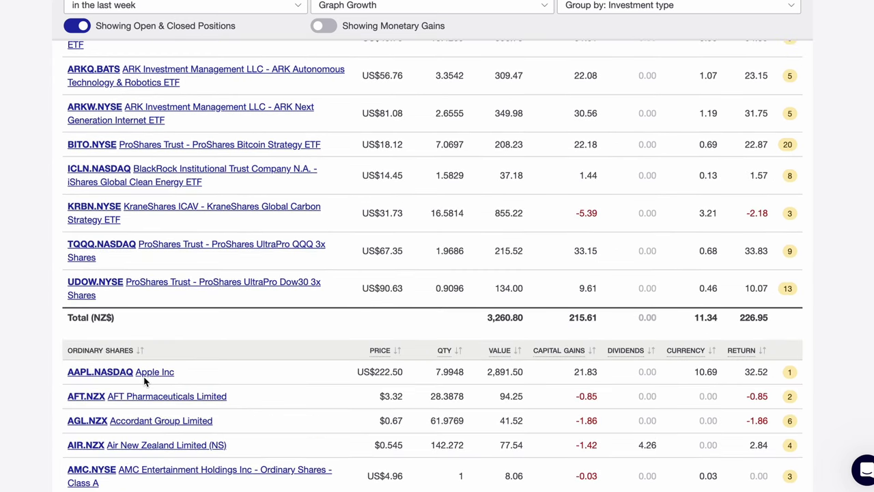
{"action": "scroll", "coordinate": [209, 348], "scroll_direction": "up", "scroll_amount": 15}
{"action": "left_click", "coordinate": [623, 191]}
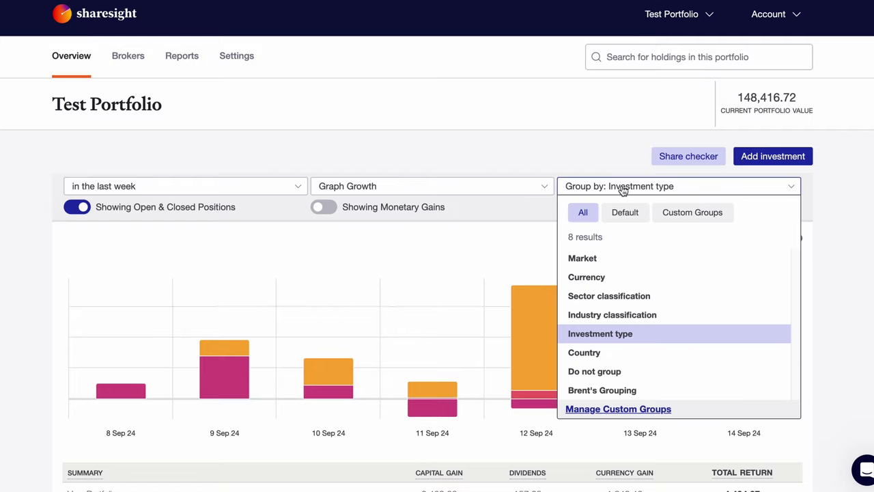
{"action": "left_click", "coordinate": [848, 251]}
Open the Apple Inc holding from the ordinary shares and review its returns, price comparison and benchmark.
{"action": "scroll", "coordinate": [817, 309], "scroll_direction": "down", "scroll_amount": 10}
{"action": "scroll", "coordinate": [273, 288], "scroll_direction": "down", "scroll_amount": 6}
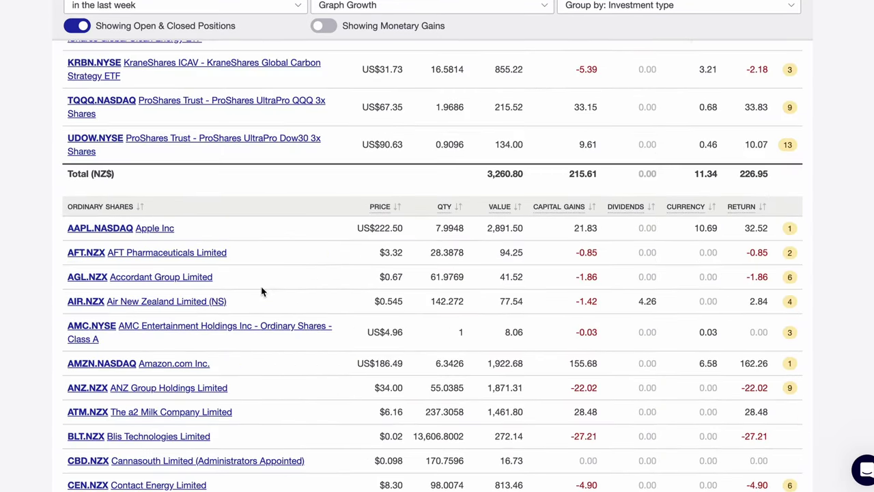
{"action": "left_click", "coordinate": [144, 230]}
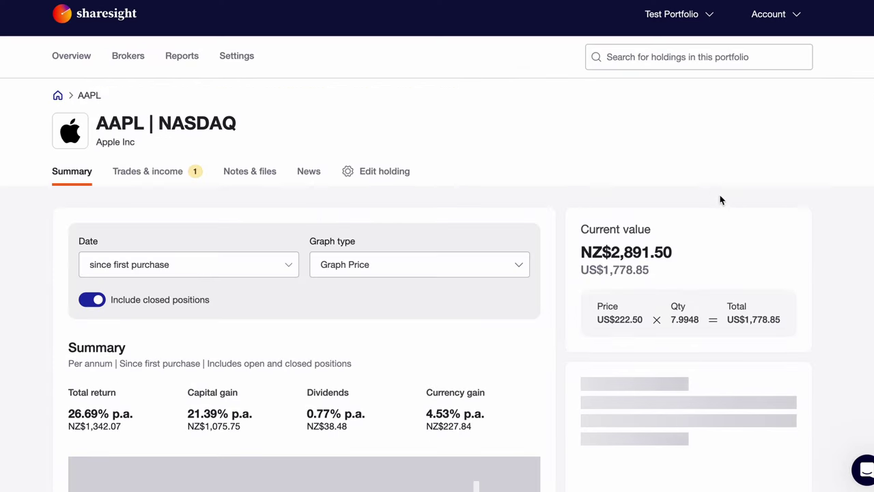
{"action": "scroll", "coordinate": [855, 246], "scroll_direction": "down", "scroll_amount": 6}
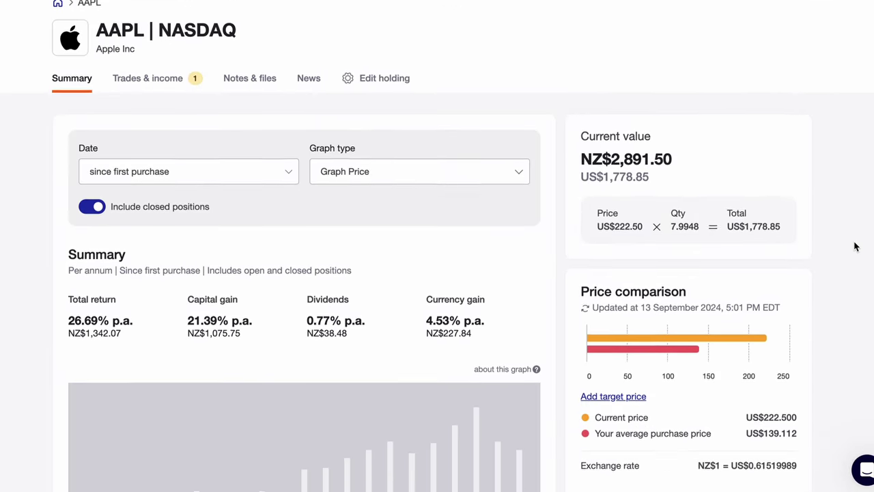
{"action": "scroll", "coordinate": [855, 247], "scroll_direction": "down", "scroll_amount": 3}
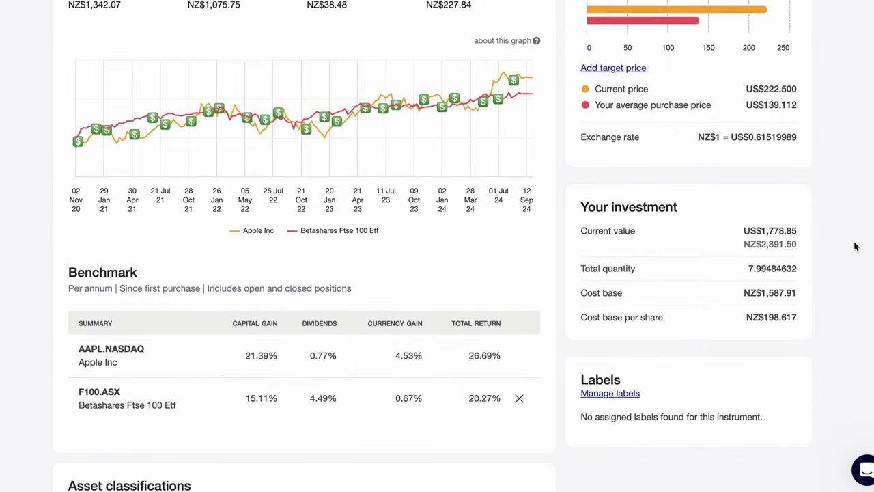
{"action": "scroll", "coordinate": [855, 246], "scroll_direction": "up", "scroll_amount": 7}
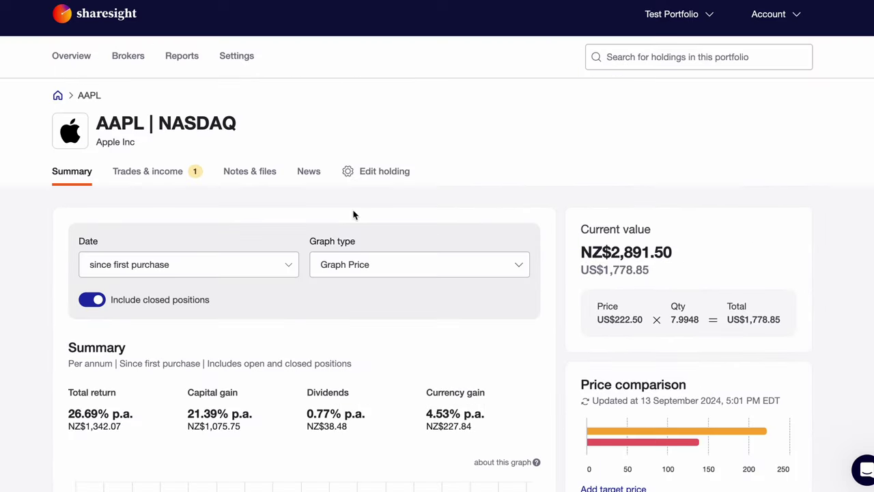
Review the Apple Inc holding's list of trades and adjustments and its dividend payments.
{"action": "left_click", "coordinate": [143, 175]}
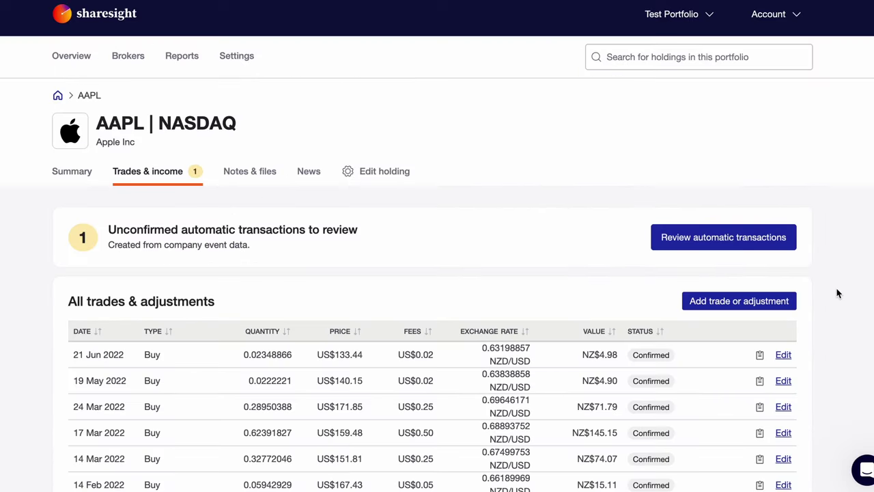
{"action": "scroll", "coordinate": [838, 294], "scroll_direction": "down", "scroll_amount": 4}
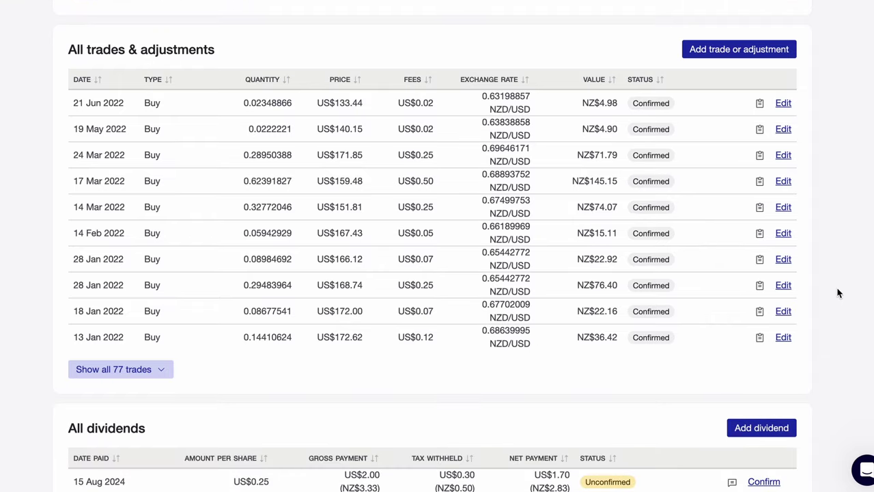
{"action": "scroll", "coordinate": [839, 293], "scroll_direction": "down", "scroll_amount": 4}
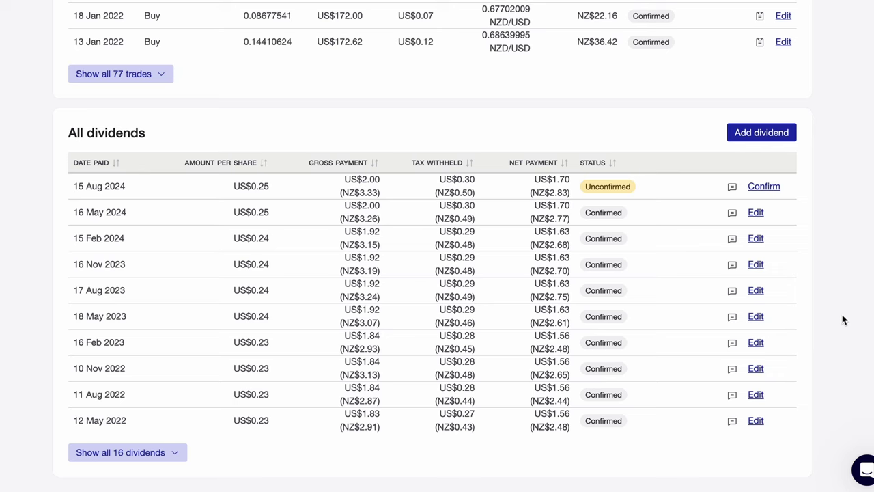
Open the unconfirmed 15 Aug 2024 dividend for confirmation and review its dates, amounts, currency conversion, tax and reinvestment settings.
{"action": "left_click", "coordinate": [772, 188]}
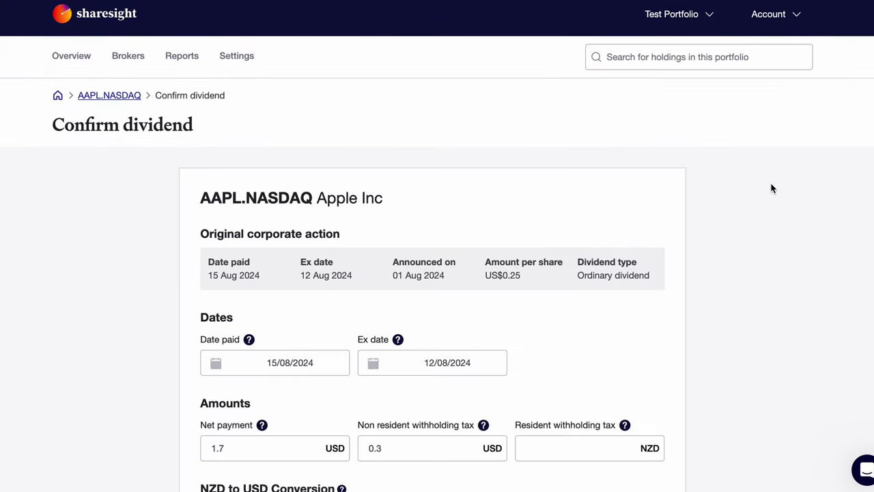
{"action": "scroll", "coordinate": [773, 188], "scroll_direction": "down", "scroll_amount": 3}
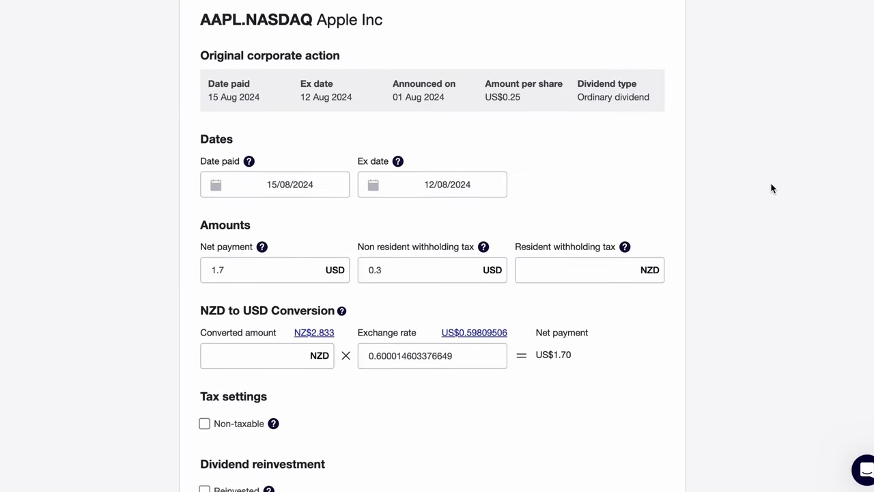
{"action": "scroll", "coordinate": [772, 188], "scroll_direction": "down", "scroll_amount": 3}
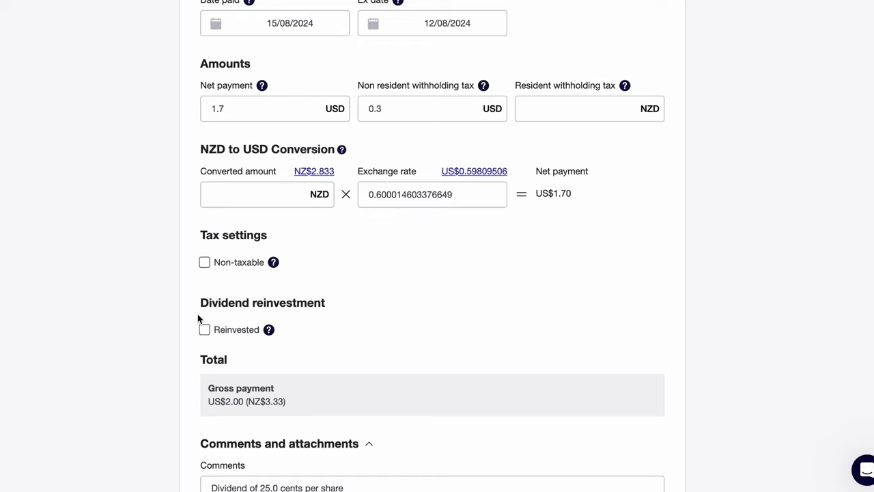
{"action": "scroll", "coordinate": [193, 316], "scroll_direction": "up", "scroll_amount": 6}
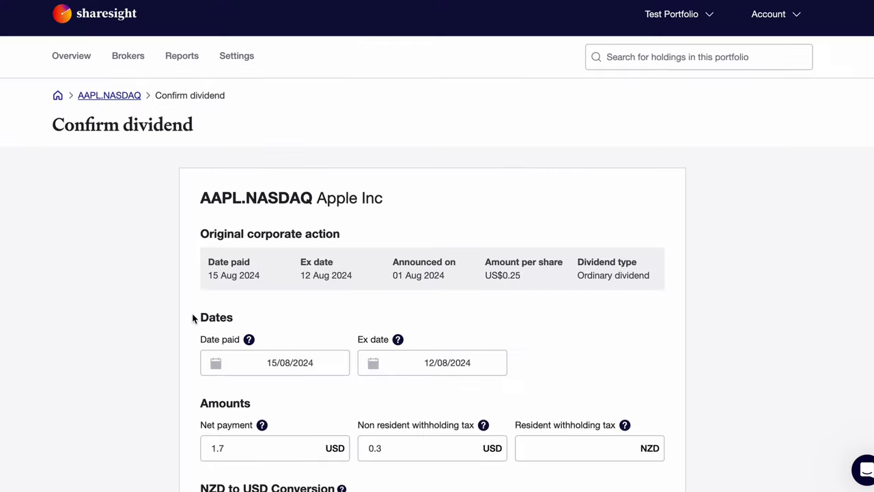
Return to the Apple Inc holding without confirming the dividend and view its notes and files, and its news.
{"action": "left_click", "coordinate": [109, 94]}
{"action": "scroll", "coordinate": [157, 130], "scroll_direction": "up", "scroll_amount": 8}
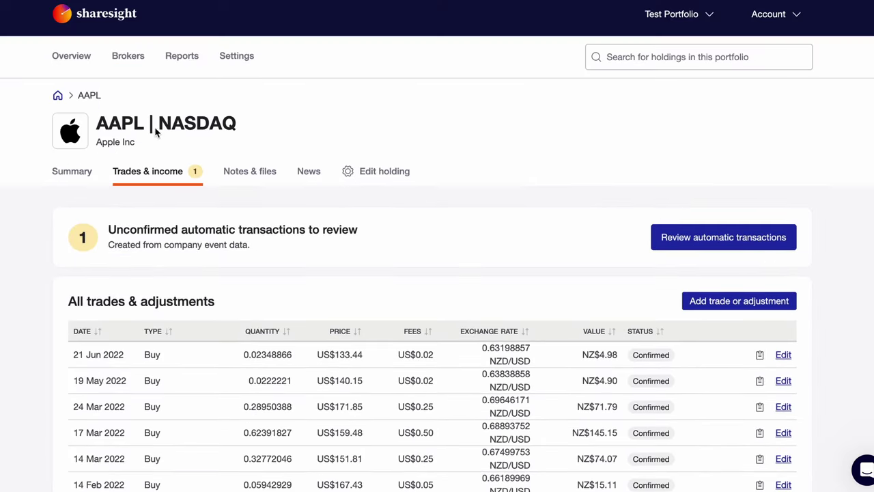
{"action": "left_click", "coordinate": [263, 177]}
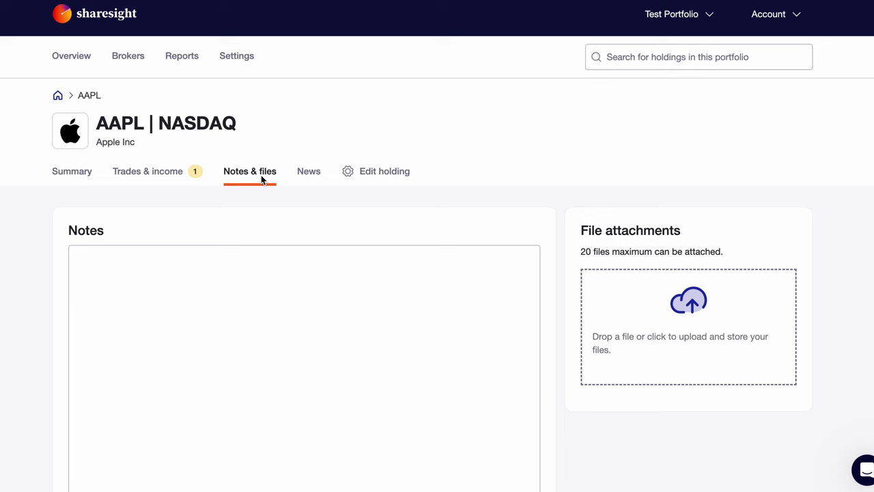
{"action": "left_click", "coordinate": [308, 174]}
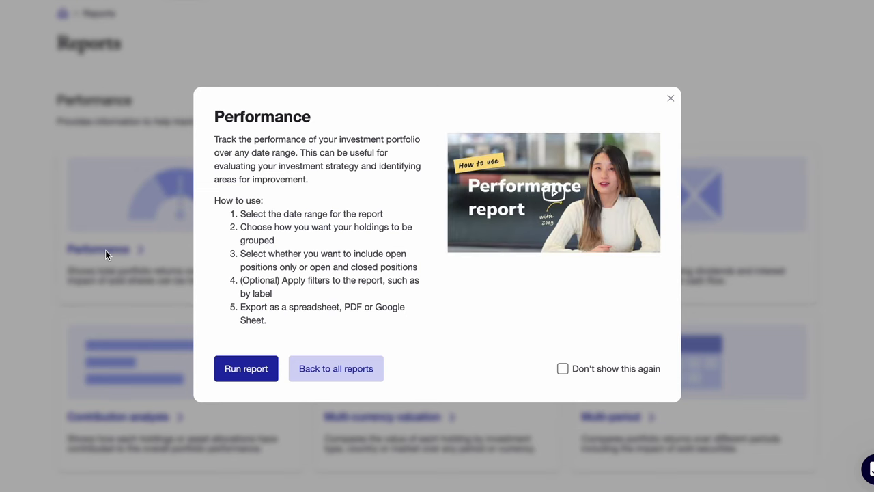
Run the Performance report and examine its treemap of percentage gains for the NZX, crypto, NASDAQ and NYSE markets.
{"action": "left_click", "coordinate": [230, 368]}
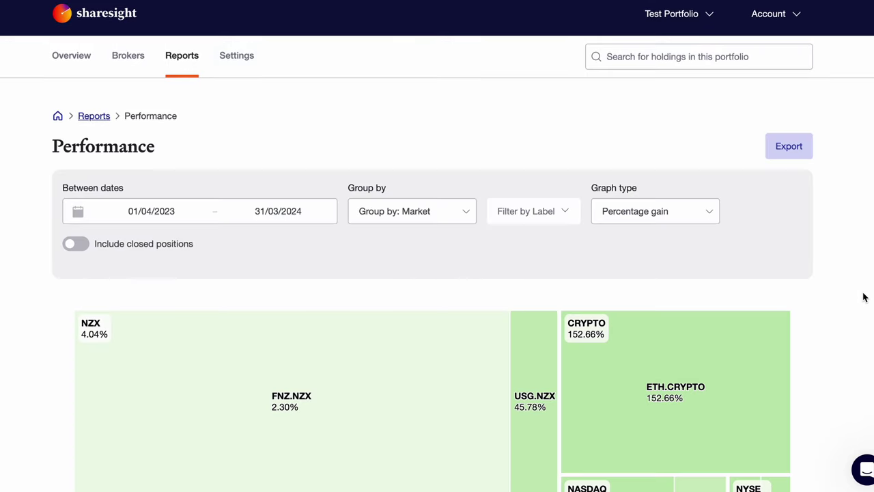
{"action": "scroll", "coordinate": [864, 297], "scroll_direction": "down", "scroll_amount": 3}
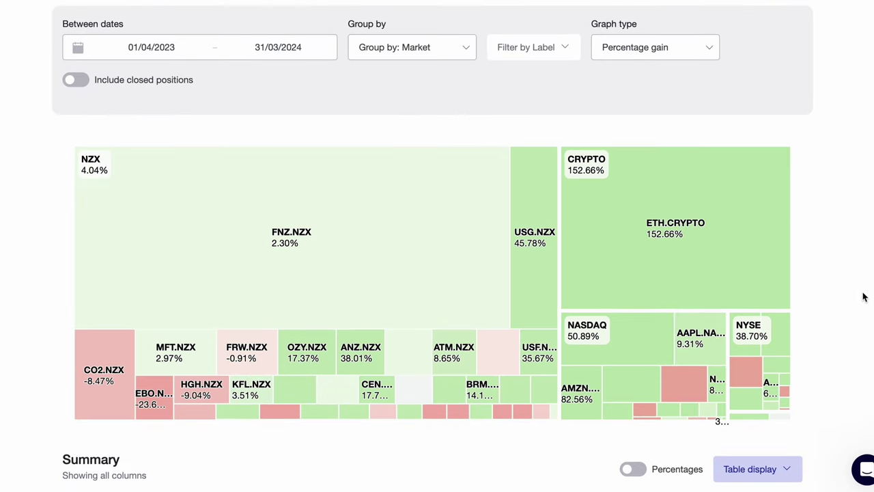
{"action": "mouse_move", "coordinate": [276, 273]}
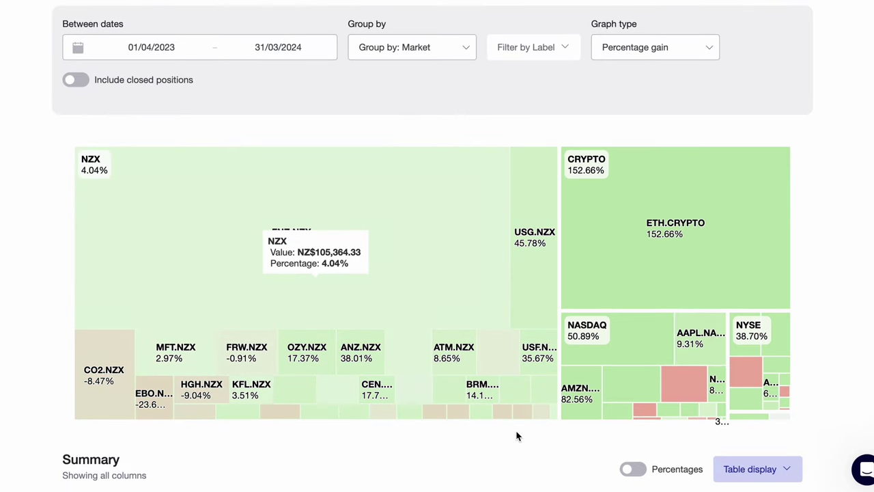
{"action": "mouse_move", "coordinate": [671, 265]}
{"action": "mouse_move", "coordinate": [365, 236]}
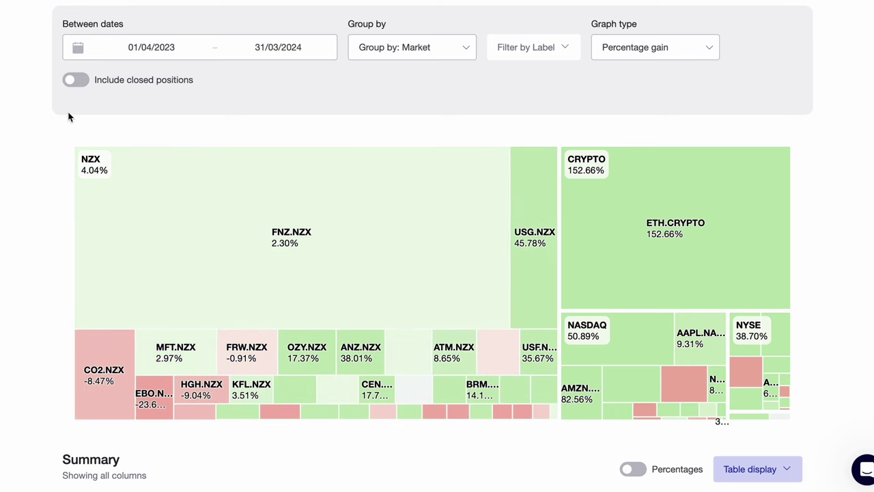
{"action": "mouse_move", "coordinate": [96, 172]}
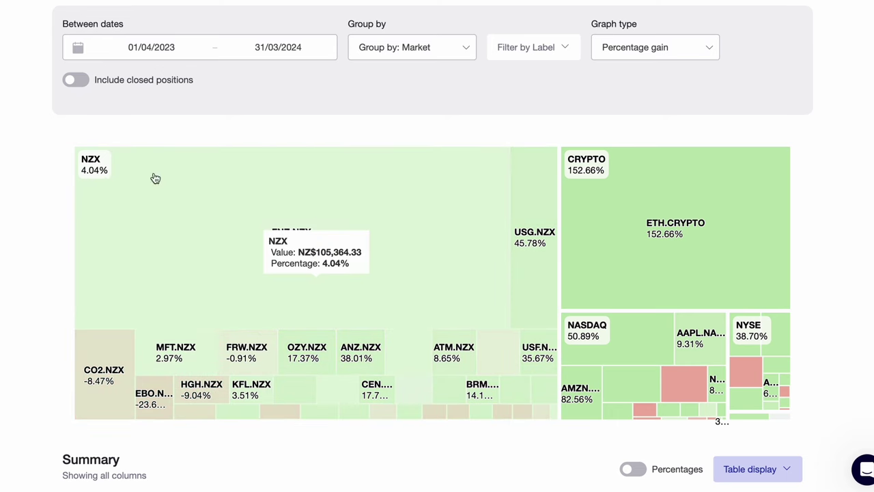
{"action": "mouse_move", "coordinate": [574, 167]}
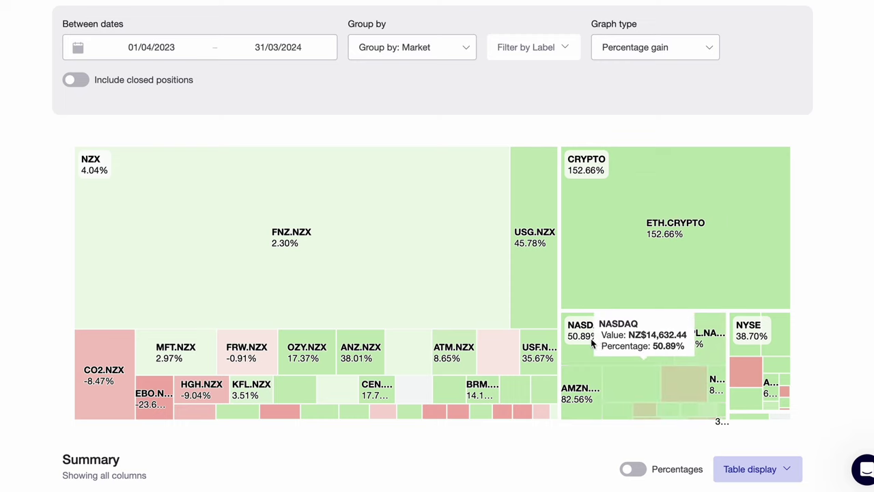
{"action": "mouse_move", "coordinate": [751, 338]}
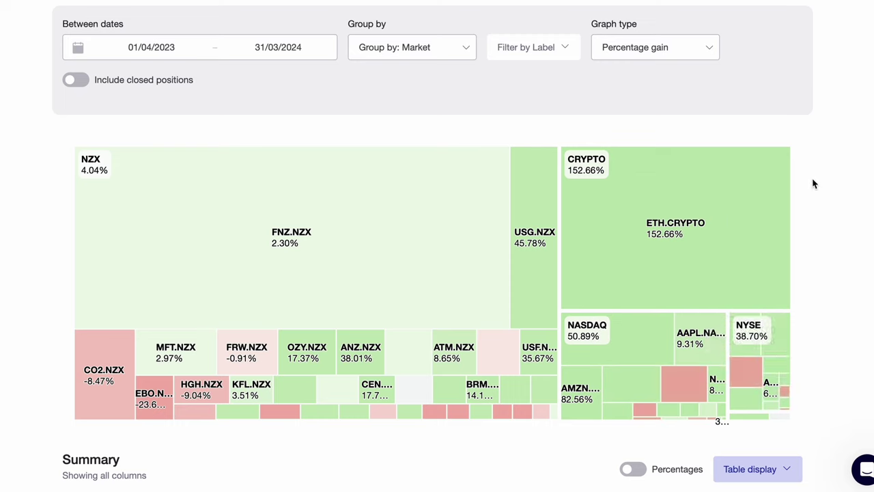
{"action": "mouse_move", "coordinate": [299, 215]}
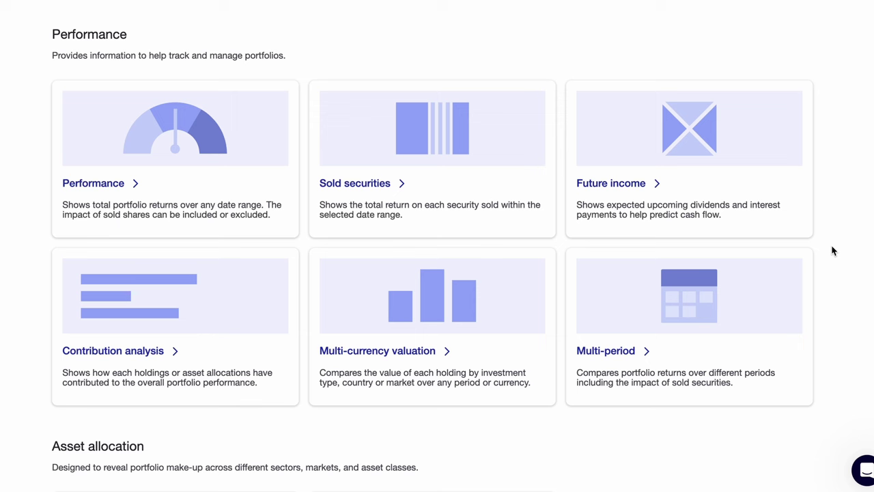
Run the Future income report and review the portfolio's upcoming dividend payments.
{"action": "left_click", "coordinate": [656, 195]}
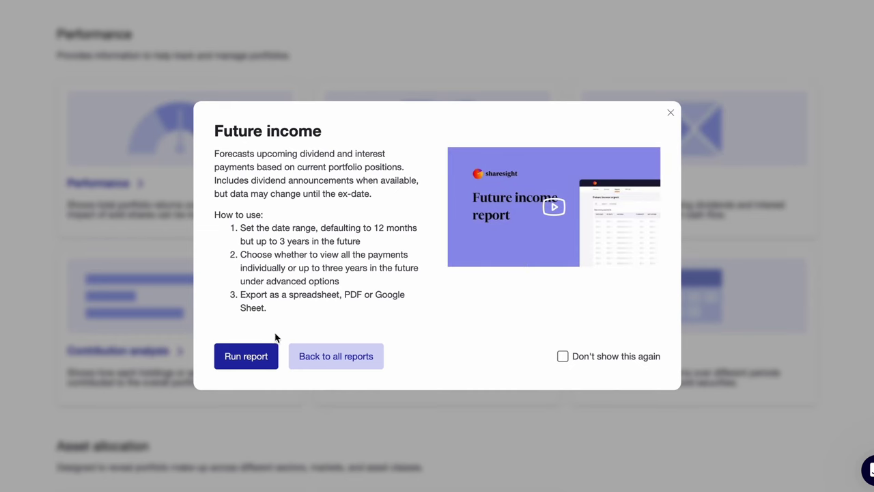
{"action": "left_click", "coordinate": [250, 355]}
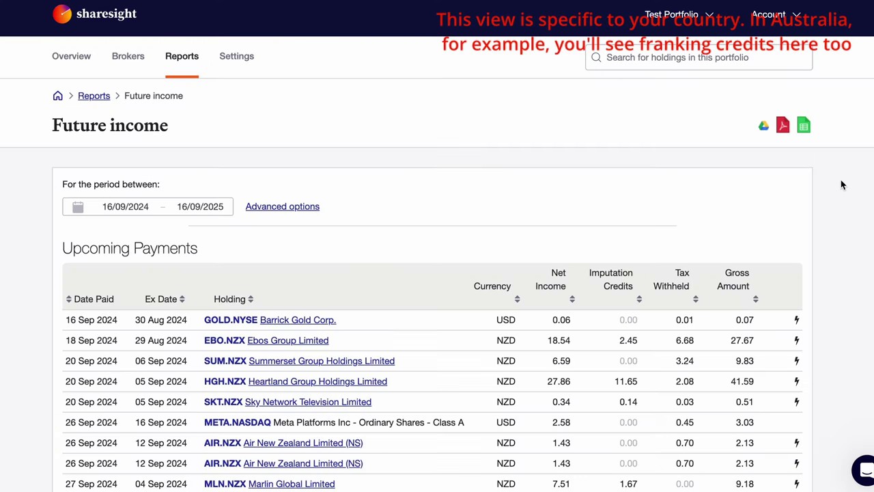
{"action": "scroll", "coordinate": [843, 187], "scroll_direction": "down", "scroll_amount": 5}
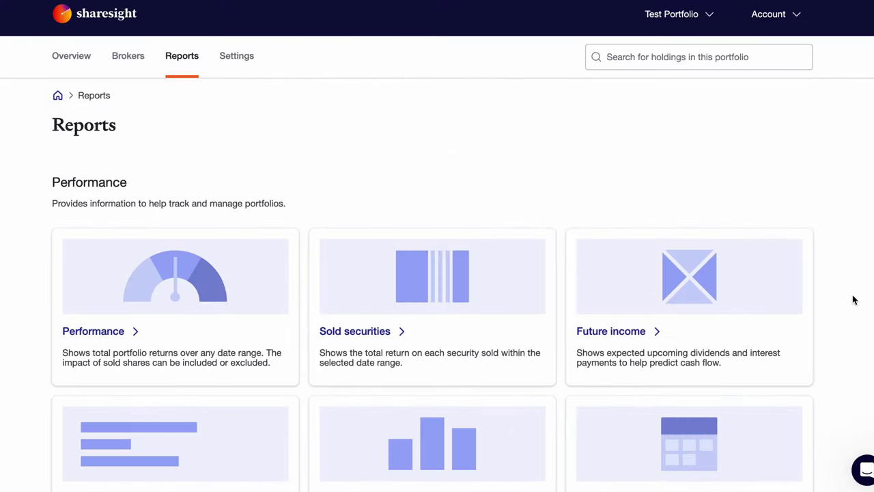
Run the Exposure report from the asset allocation reports and review its chart and holdings summary.
{"action": "scroll", "coordinate": [853, 299], "scroll_direction": "down", "scroll_amount": 7}
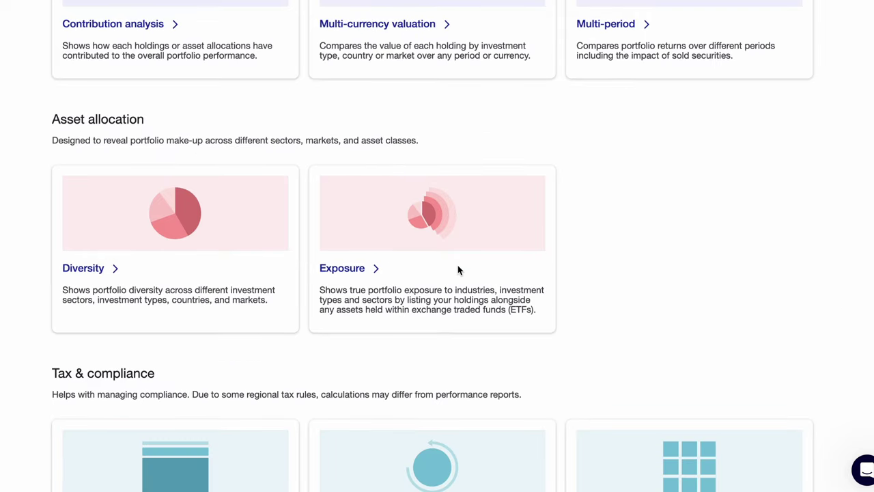
{"action": "double_click", "coordinate": [340, 271]}
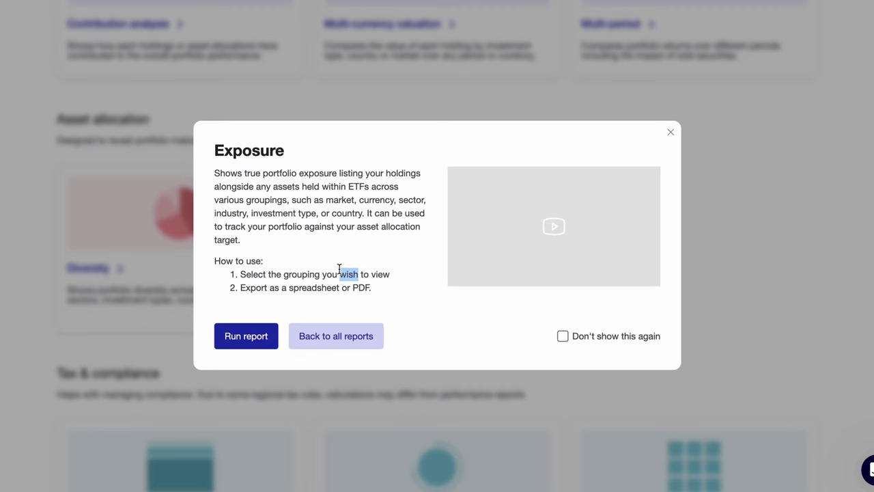
{"action": "left_click", "coordinate": [243, 338]}
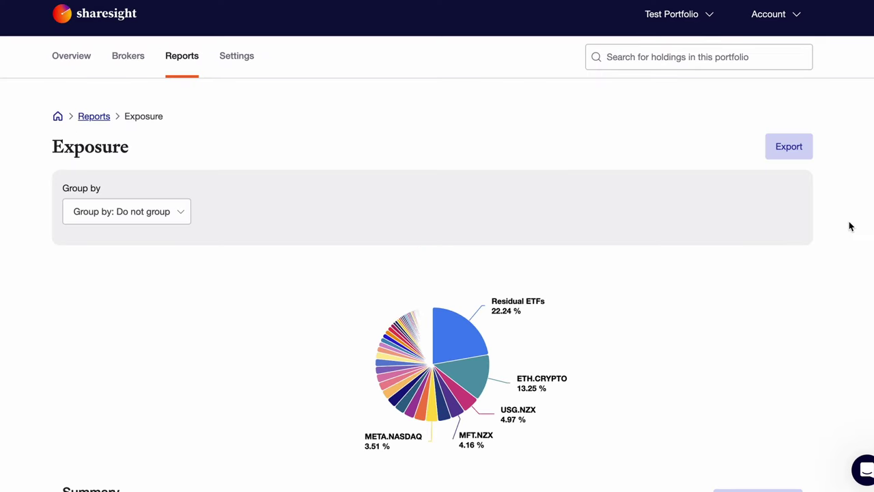
{"action": "scroll", "coordinate": [851, 226], "scroll_direction": "down", "scroll_amount": 4}
{"action": "scroll", "coordinate": [850, 226], "scroll_direction": "down", "scroll_amount": 3}
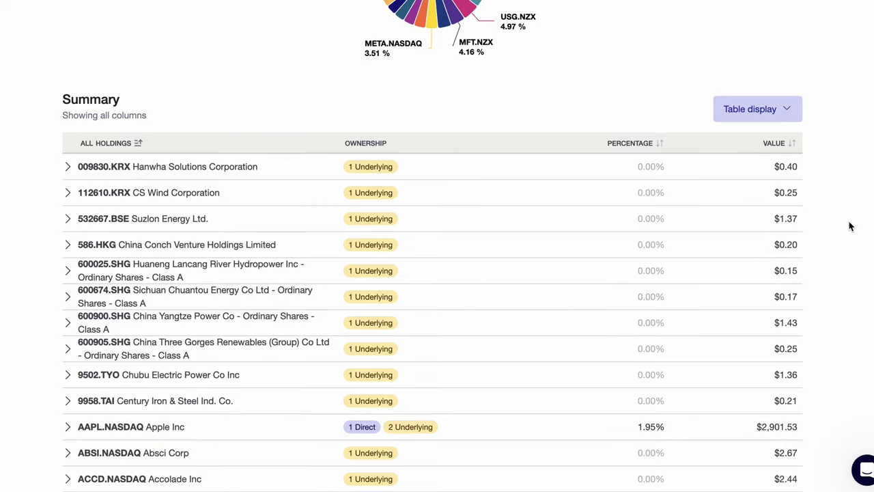
Sort the exposure summary by highest value and inspect the direct and underlying ownership of Mainfreight, Fisher & Paykel Healthcare and Meta Platforms.
{"action": "left_click", "coordinate": [782, 146]}
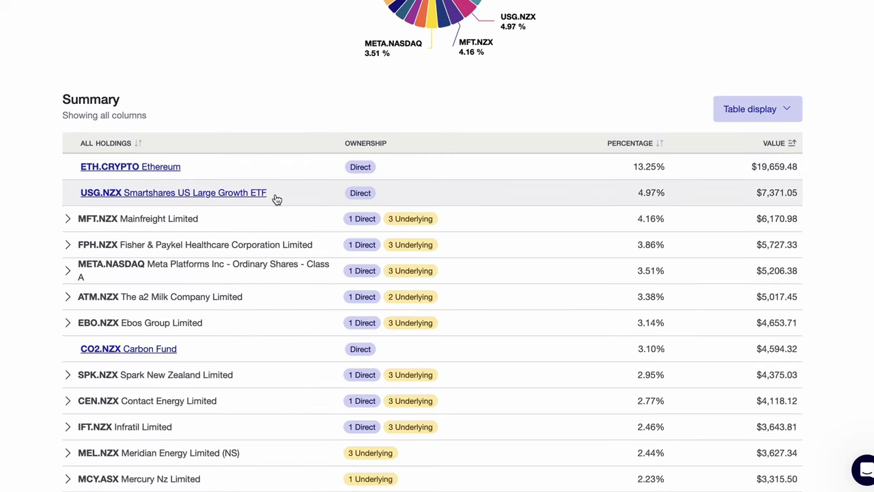
{"action": "left_click", "coordinate": [77, 224]}
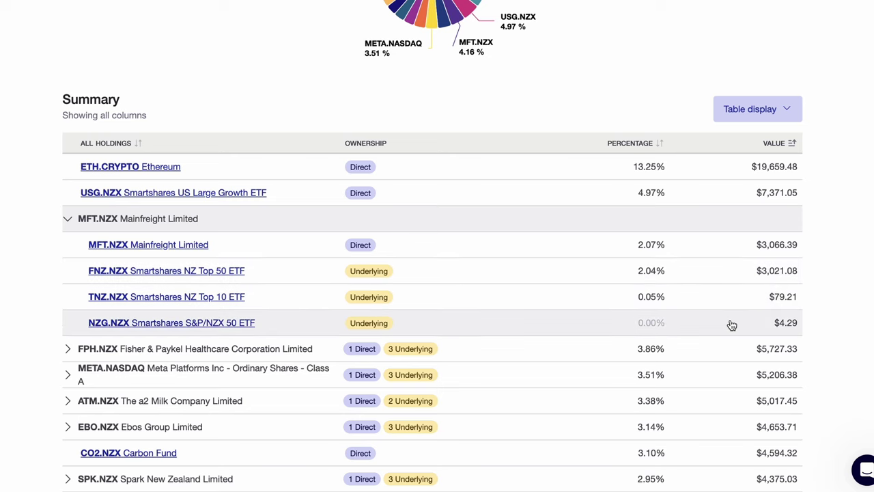
{"action": "left_click", "coordinate": [730, 225]}
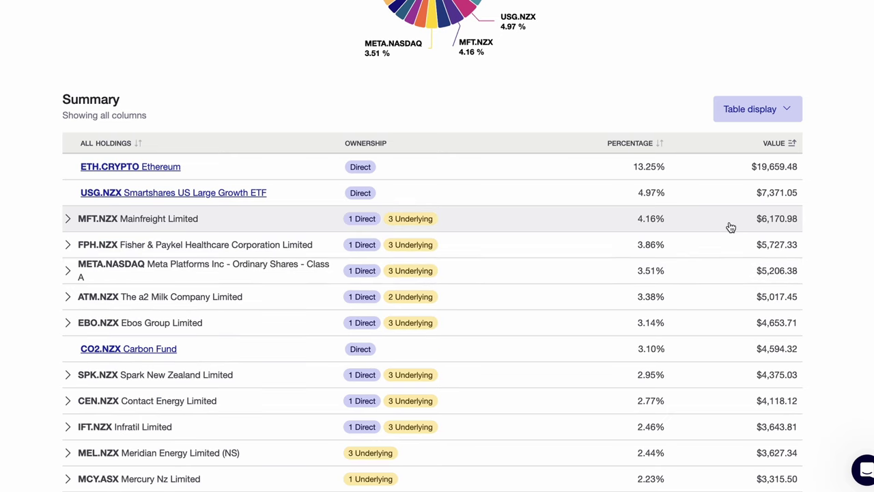
{"action": "left_click", "coordinate": [722, 246]}
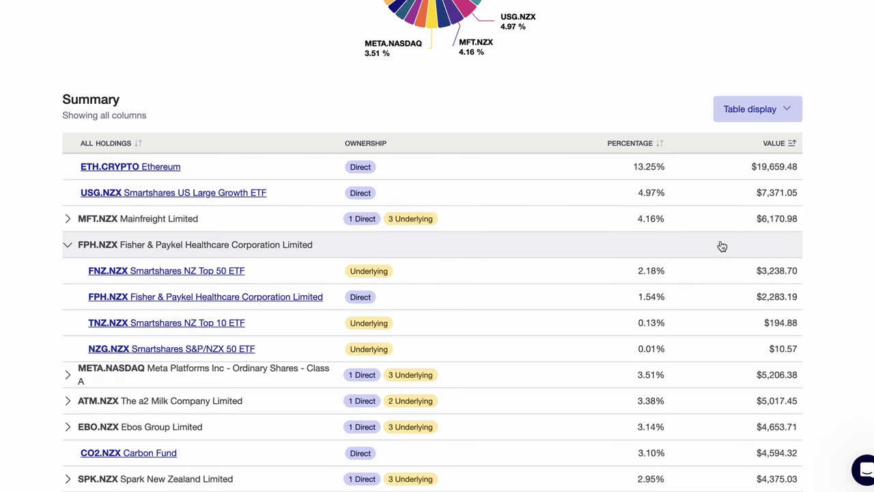
{"action": "left_click", "coordinate": [722, 246]}
{"action": "left_click", "coordinate": [718, 267]}
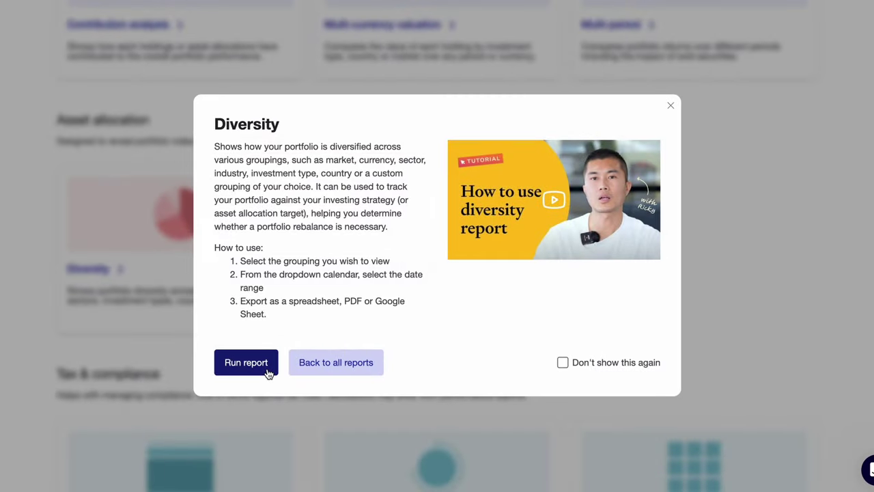
Run the Diversity report and examine its industry breakdown in the summary table and pie chart segments.
{"action": "left_click", "coordinate": [259, 365]}
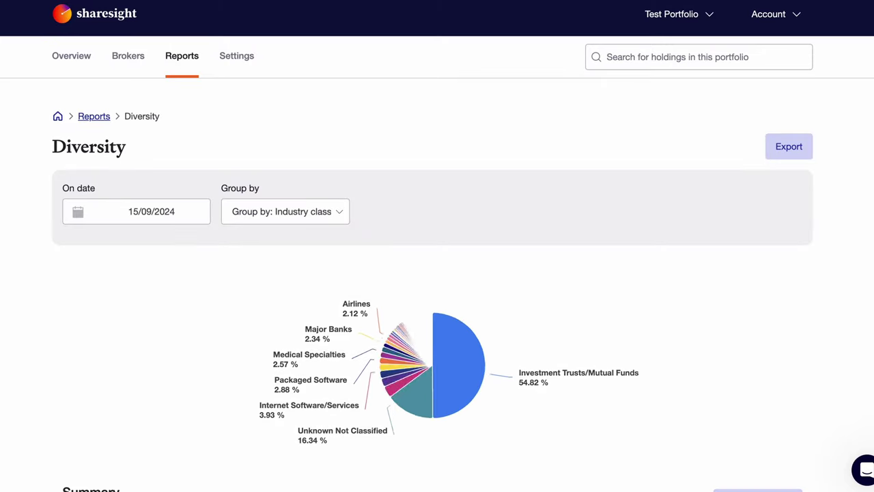
{"action": "scroll", "coordinate": [862, 281], "scroll_direction": "down", "scroll_amount": 3}
{"action": "scroll", "coordinate": [862, 281], "scroll_direction": "down", "scroll_amount": 2}
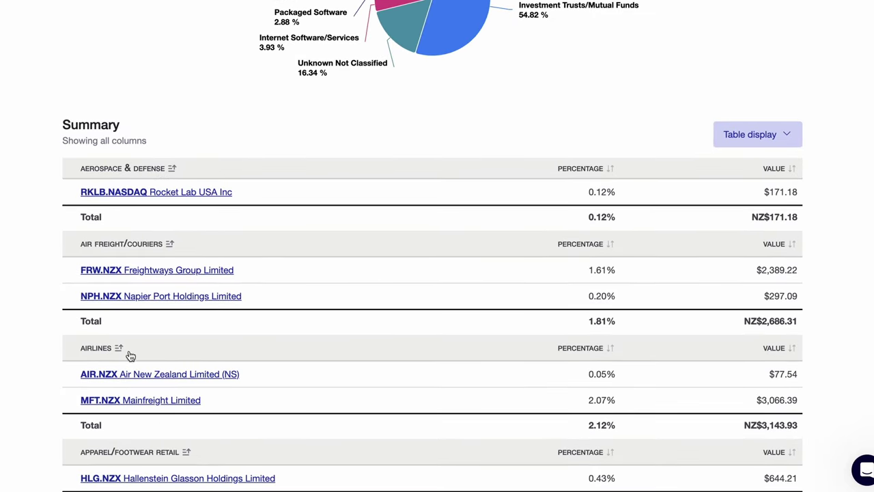
{"action": "scroll", "coordinate": [467, 273], "scroll_direction": "up", "scroll_amount": 2}
{"action": "mouse_move", "coordinate": [467, 124]}
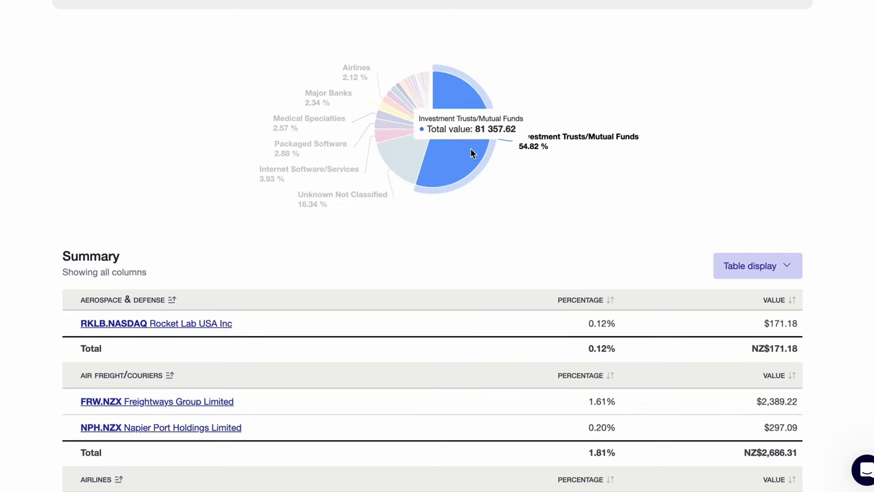
{"action": "mouse_move", "coordinate": [379, 136]}
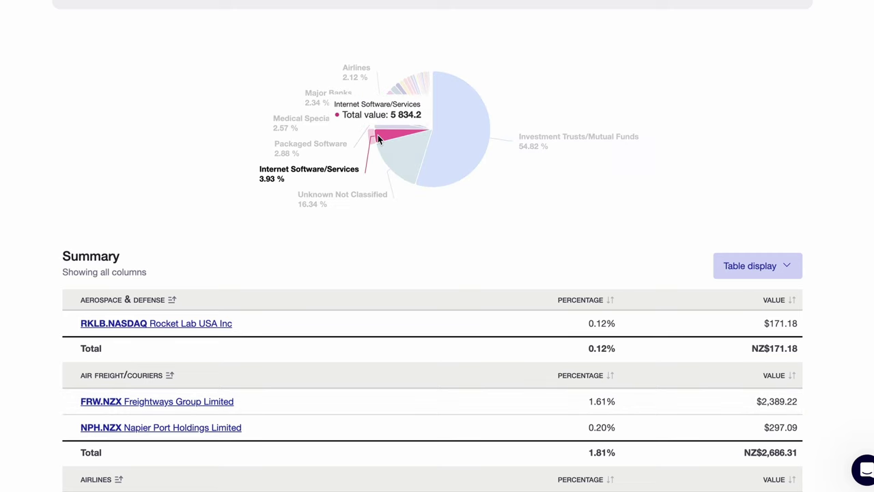
{"action": "mouse_move", "coordinate": [379, 117]}
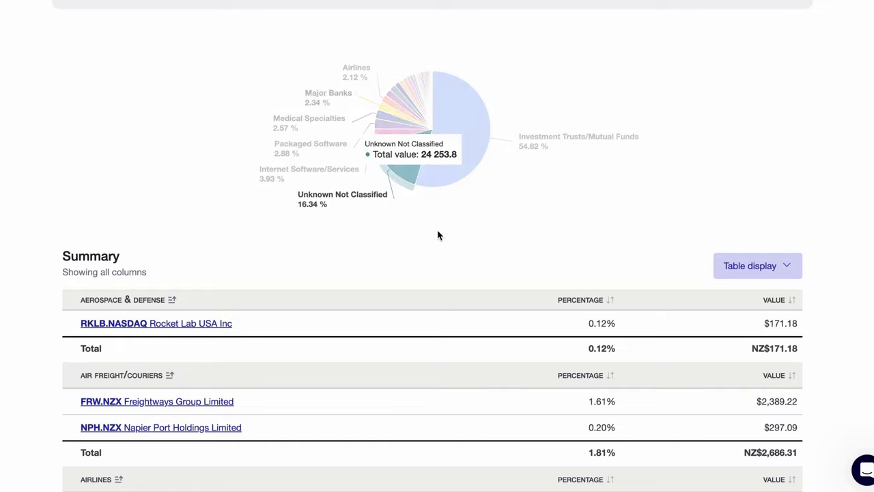
Open the Taxable income report for 01/04/2023 to 31/03/2024 and review its local dividend and foreign income tables.
{"action": "key", "text": "alt+Left"}
{"action": "scroll", "coordinate": [424, 255], "scroll_direction": "down", "scroll_amount": 10}
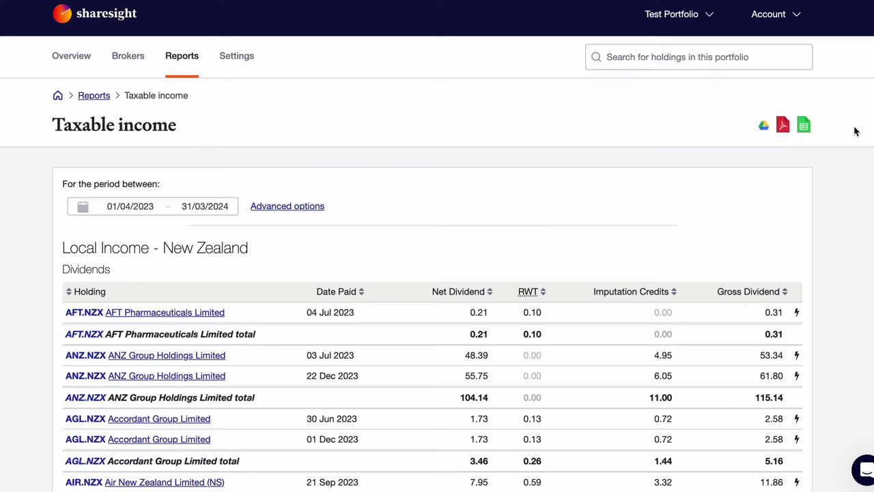
{"action": "scroll", "coordinate": [855, 131], "scroll_direction": "down", "scroll_amount": 5}
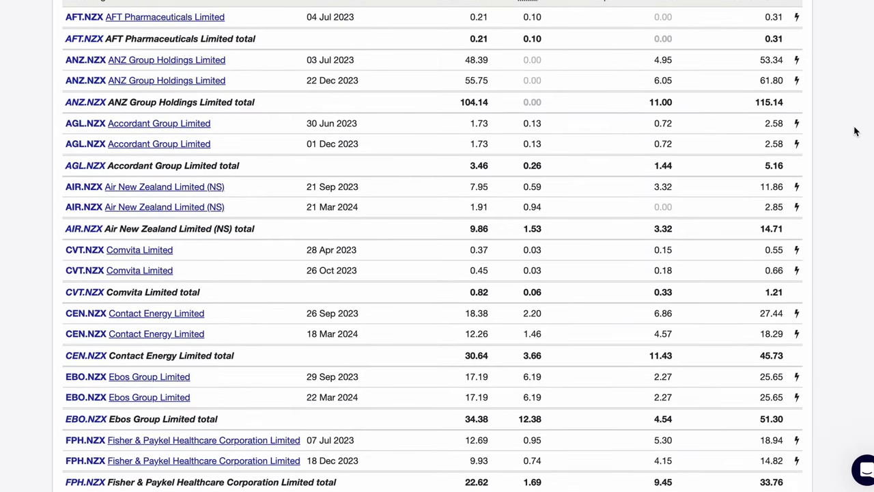
{"action": "scroll", "coordinate": [854, 131], "scroll_direction": "up", "scroll_amount": 2}
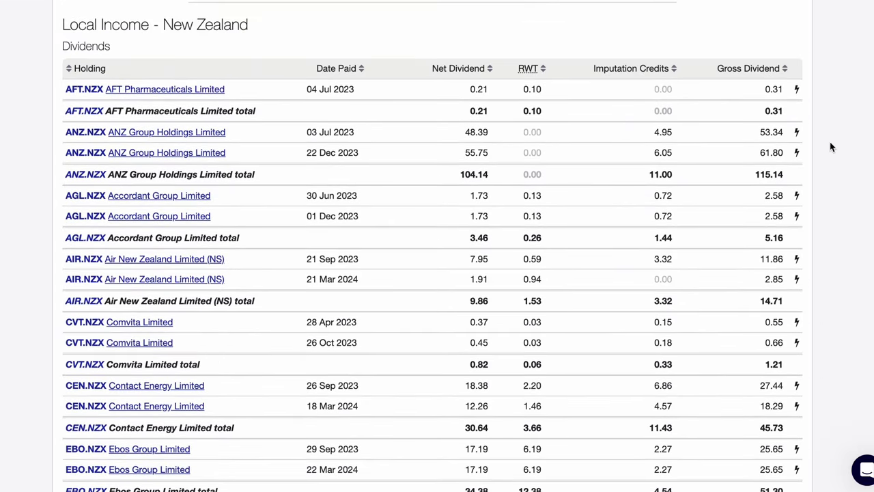
{"action": "scroll", "coordinate": [830, 142], "scroll_direction": "down", "scroll_amount": 20}
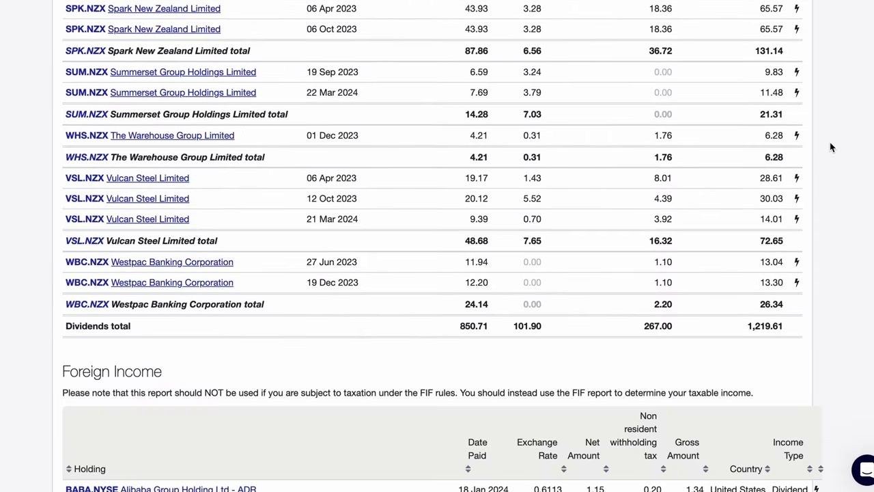
{"action": "scroll", "coordinate": [830, 142], "scroll_direction": "down", "scroll_amount": 10}
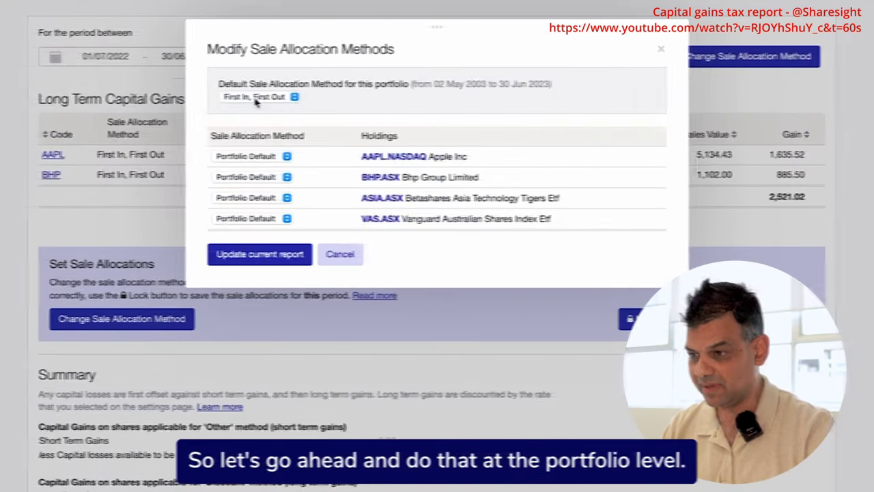
Change the portfolio's default sale allocation method to Minimise CGT for the capital gains report.
{"action": "left_click", "coordinate": [254, 97]}
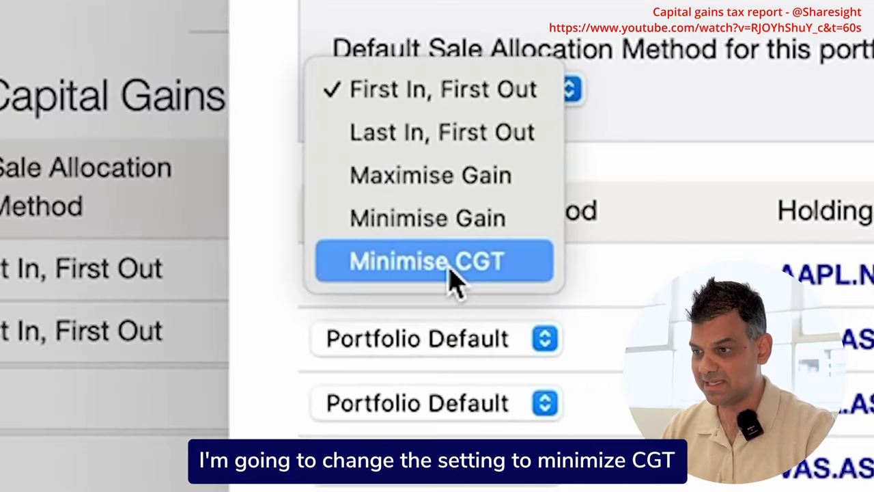
{"action": "left_click", "coordinate": [450, 268]}
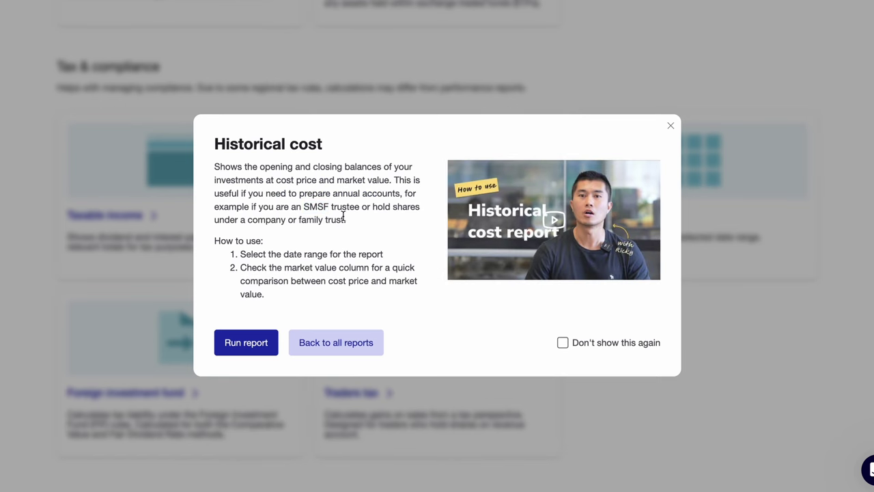
Run the Historical cost report and review its summary table by market, including the further columns.
{"action": "left_click", "coordinate": [244, 347]}
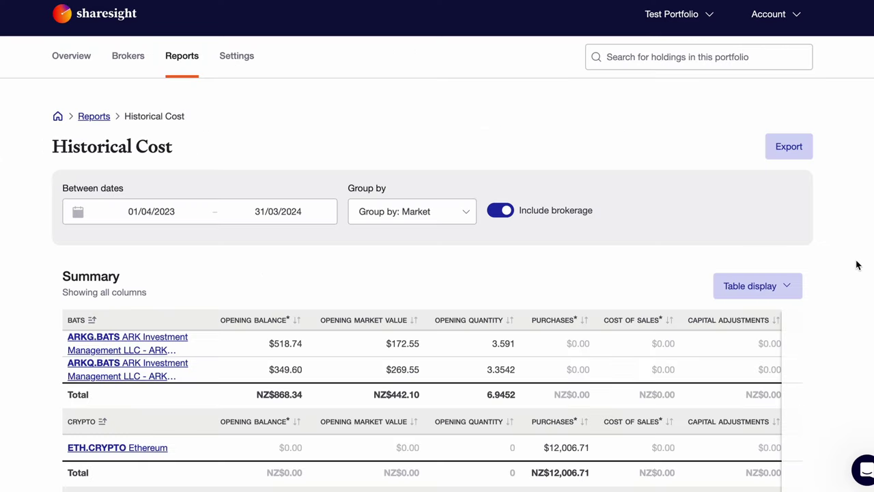
{"action": "scroll", "coordinate": [858, 265], "scroll_direction": "down", "scroll_amount": 3}
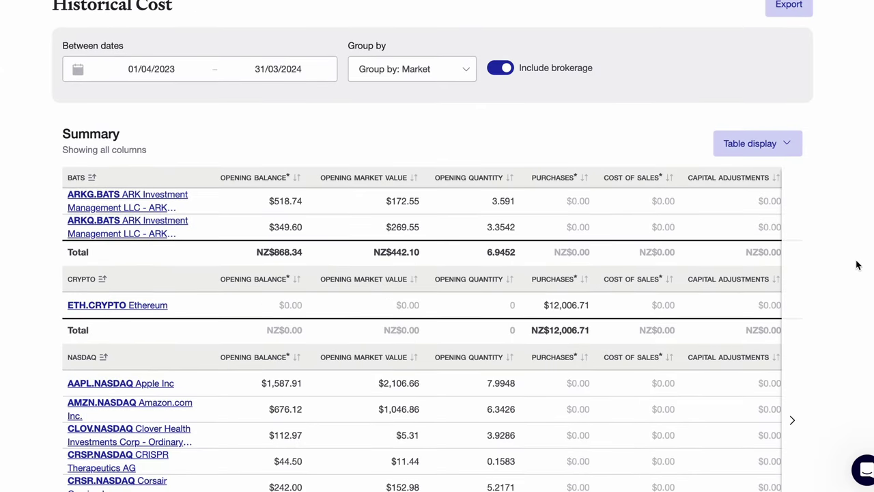
{"action": "scroll", "coordinate": [858, 265], "scroll_direction": "down", "scroll_amount": 1}
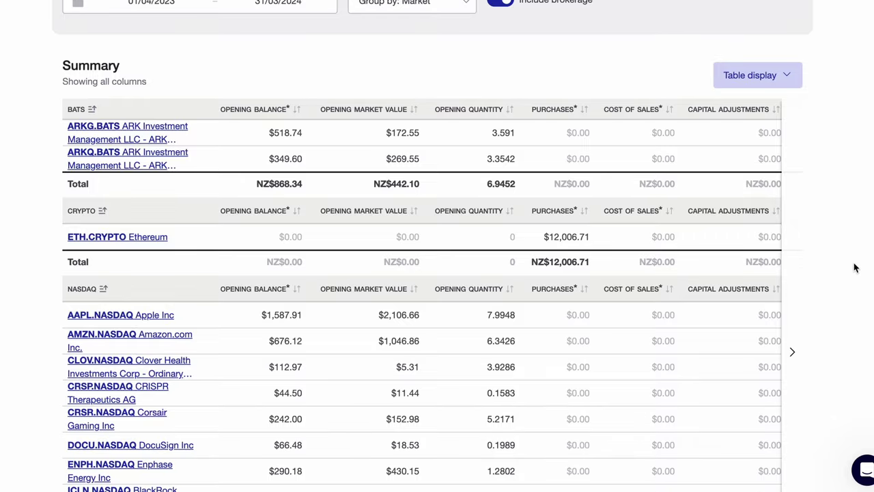
{"action": "left_click", "coordinate": [794, 350]}
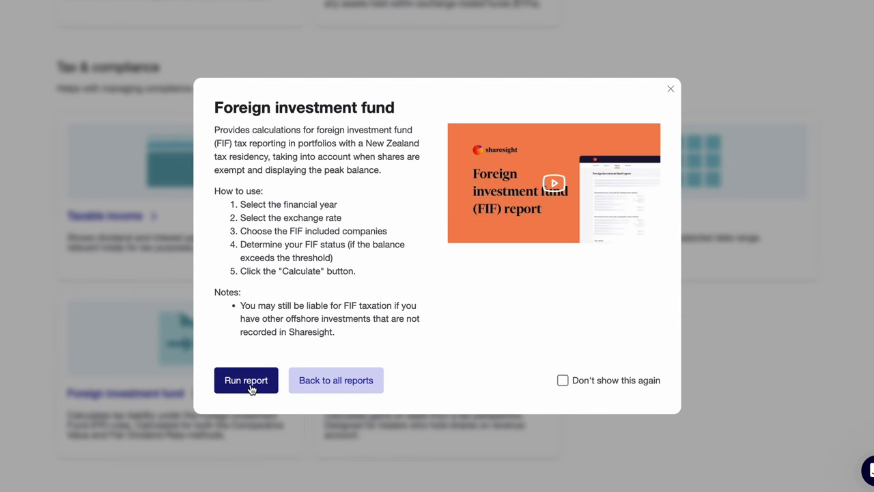
Run the Foreign investment fund report, calculate it for the included companies with the FIF threshold exceeded, and review the overseas income by method.
{"action": "left_click", "coordinate": [247, 380]}
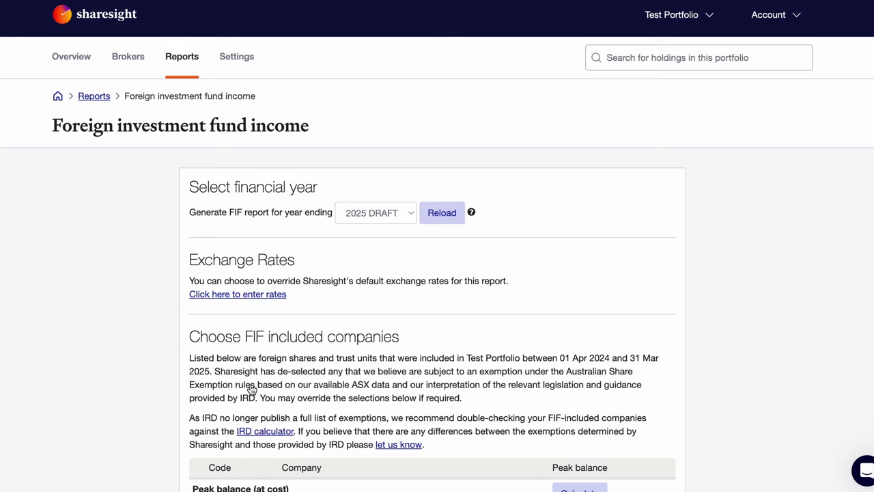
{"action": "scroll", "coordinate": [700, 351], "scroll_direction": "down", "scroll_amount": 6}
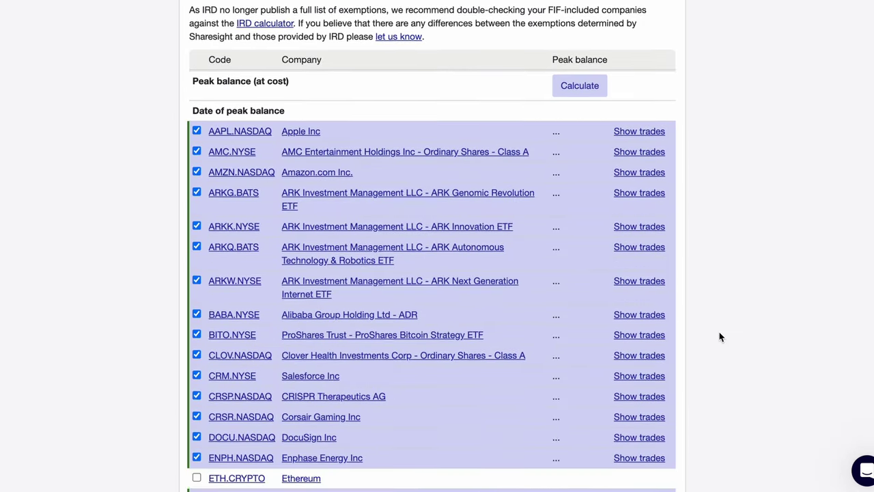
{"action": "scroll", "coordinate": [720, 336], "scroll_direction": "down", "scroll_amount": 9}
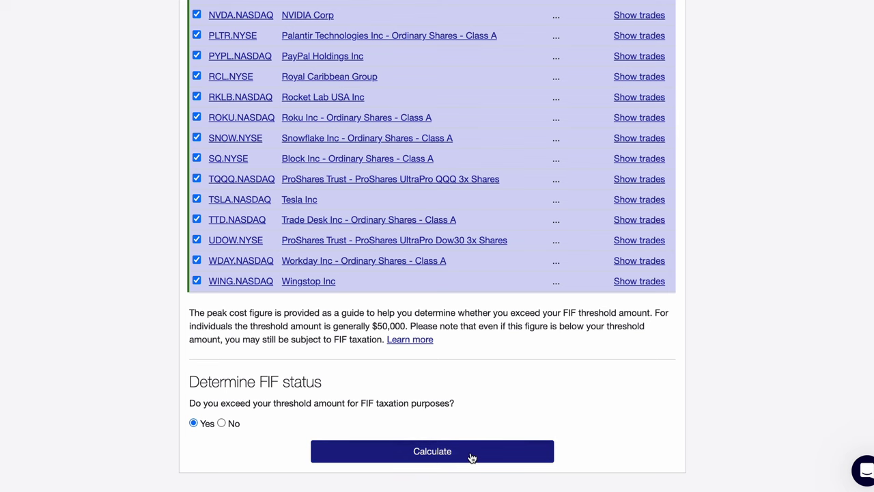
{"action": "left_click", "coordinate": [472, 457]}
{"action": "scroll", "coordinate": [675, 376], "scroll_direction": "down", "scroll_amount": 2}
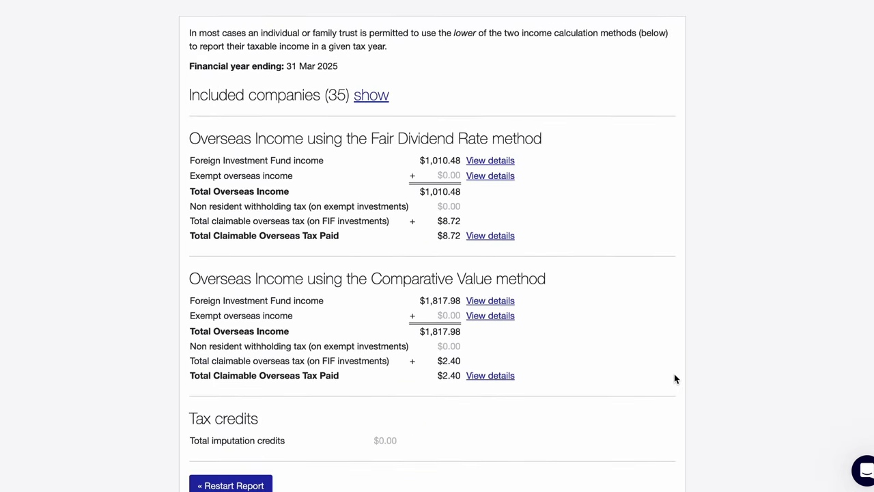